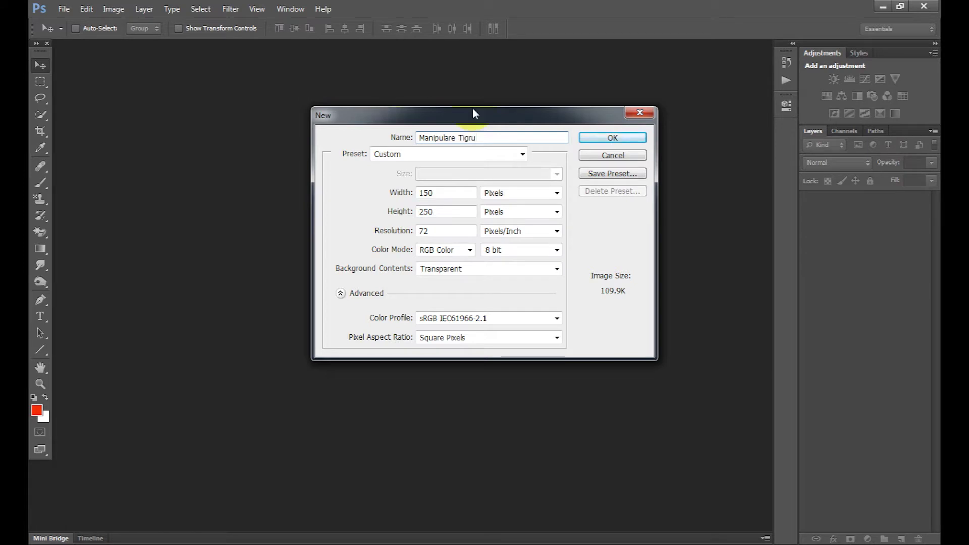
Create the transparent 150 × 250 px document "Manipulare Tigru" and open the Tigru Alb image
click(603, 138)
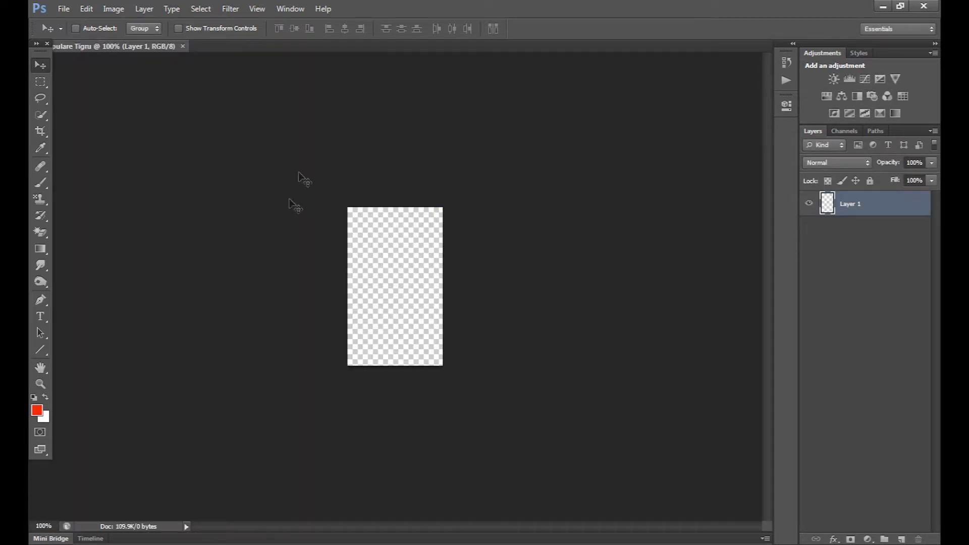
click(63, 9)
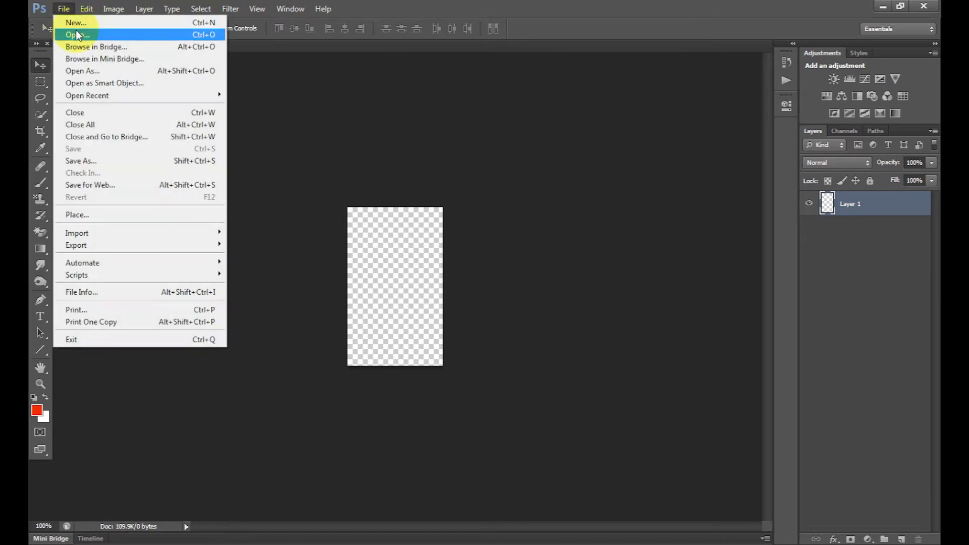
click(77, 34)
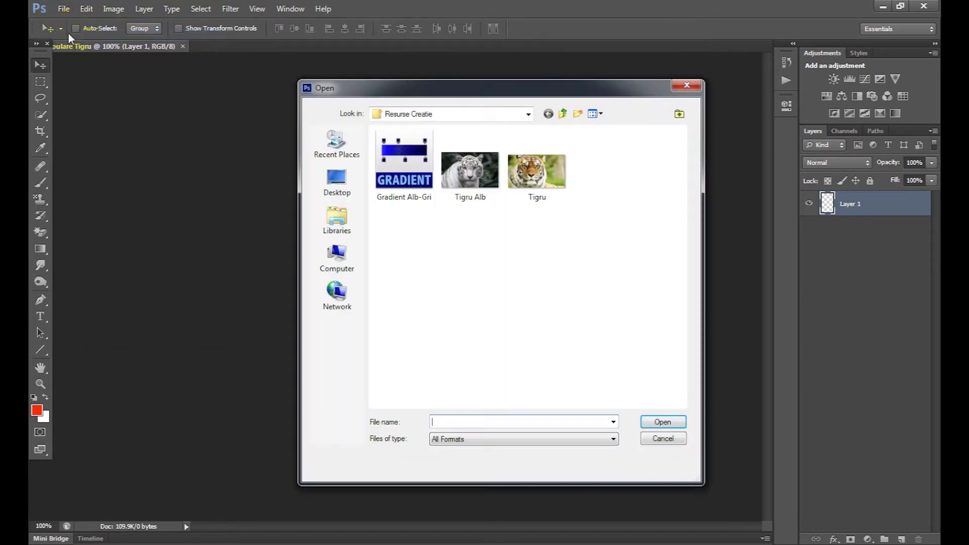
click(470, 170)
click(676, 424)
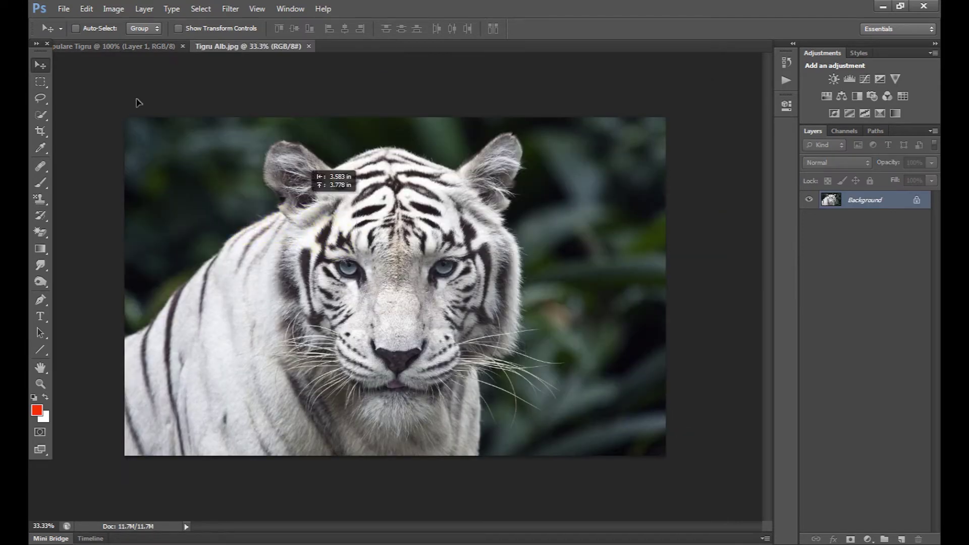
Copy the white tiger image into the Manipulare Tigru document and scale it to about 22.7%, fitting the face to the canvas
drag(104, 52, 296, 243)
key(ctrl+t)
drag(293, 203, 630, 363)
drag(85, 59, 295, 252)
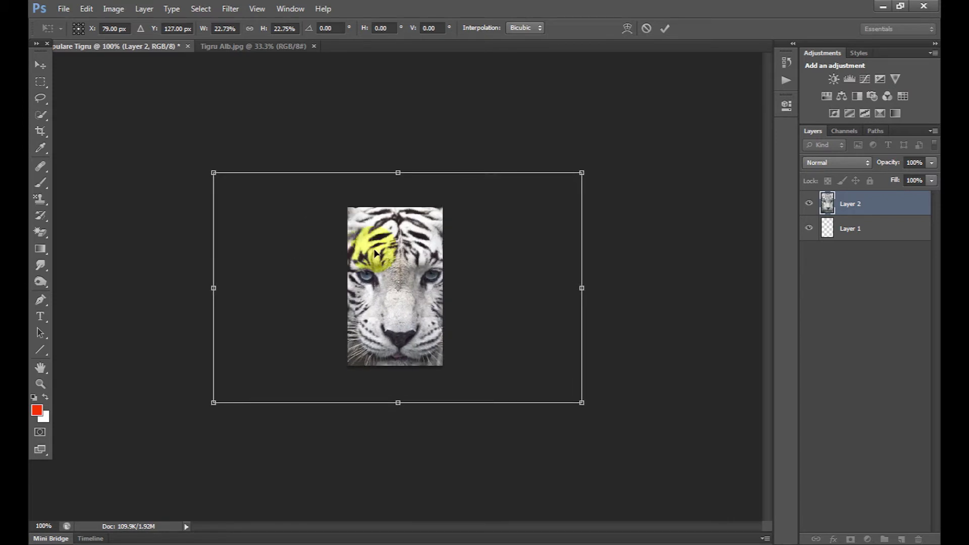
key(Return)
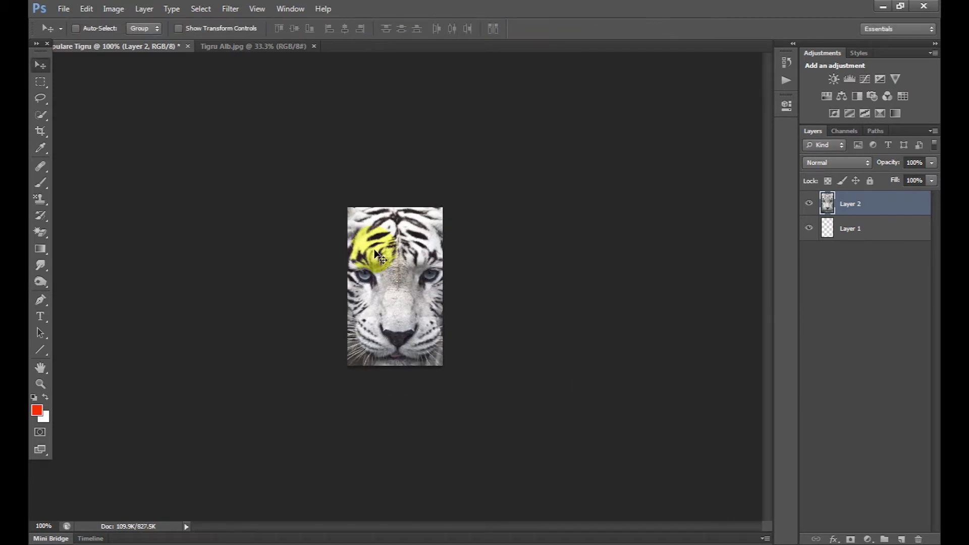
Dock the floating tools panel and shift the white tiger slightly to centre its face on the canvas
click(35, 44)
drag(32, 49, 32, 58)
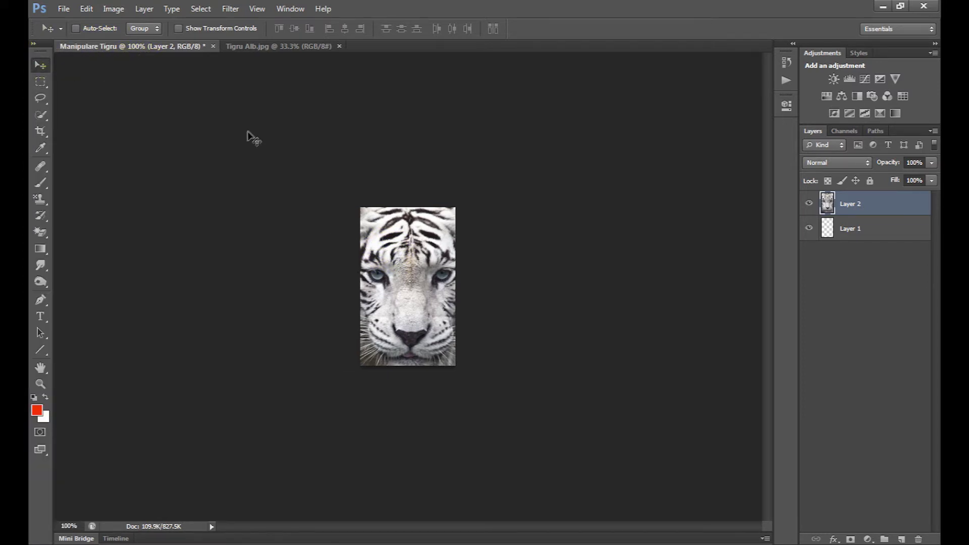
click(422, 333)
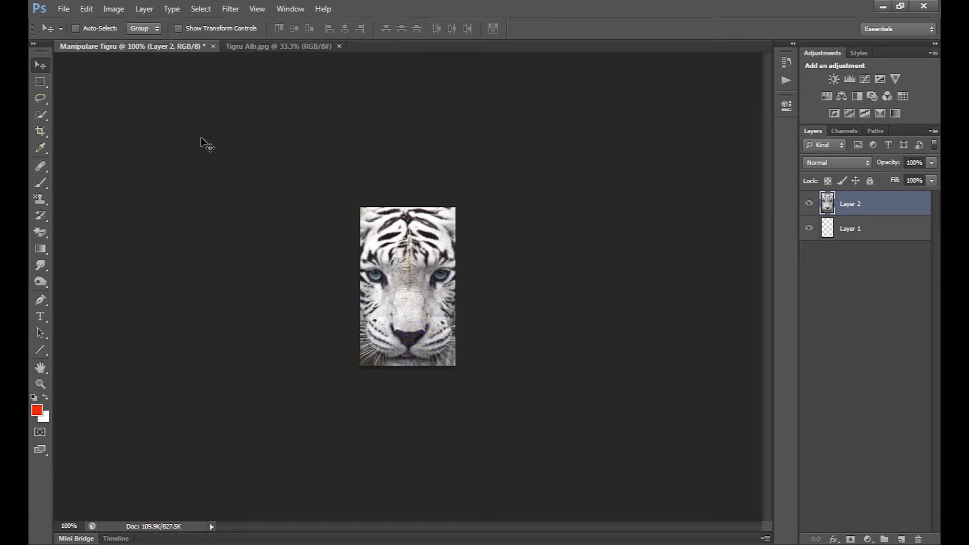
Close the Tigru Alb image and open the Tigru image of the orange tiger
click(212, 46)
click(295, 43)
click(339, 45)
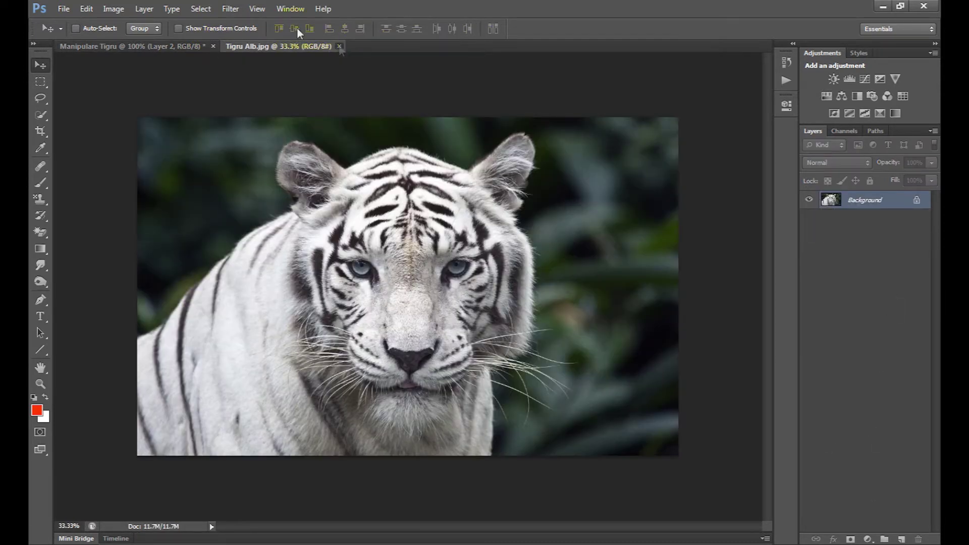
click(72, 11)
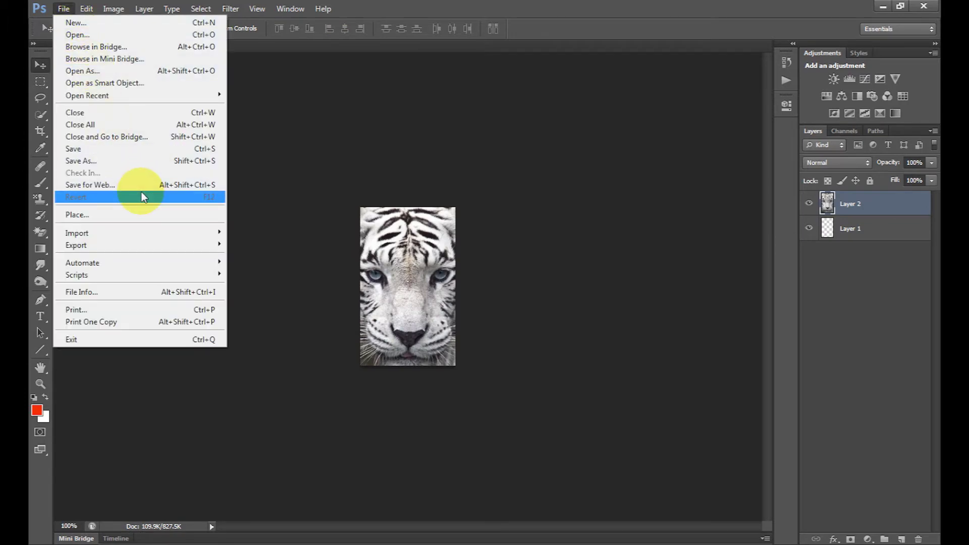
click(101, 38)
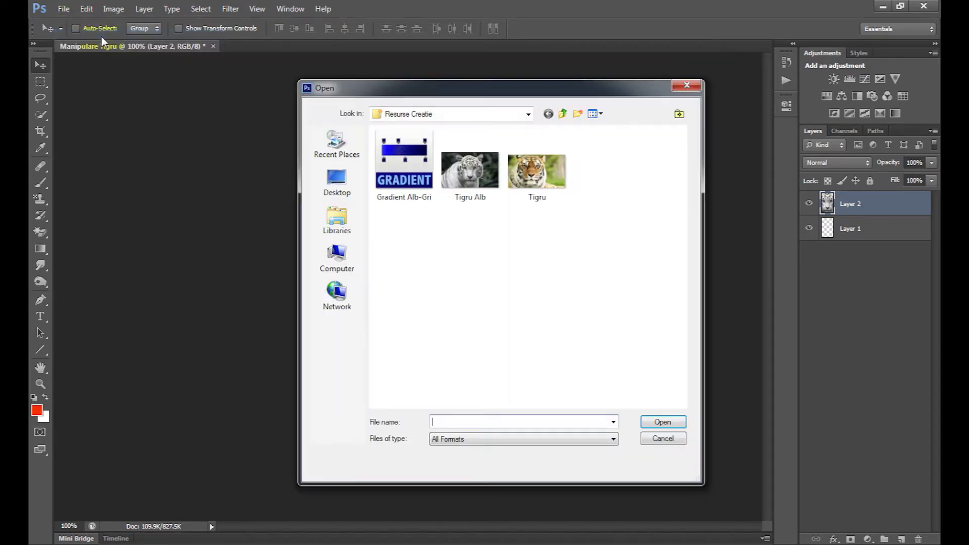
double_click(554, 184)
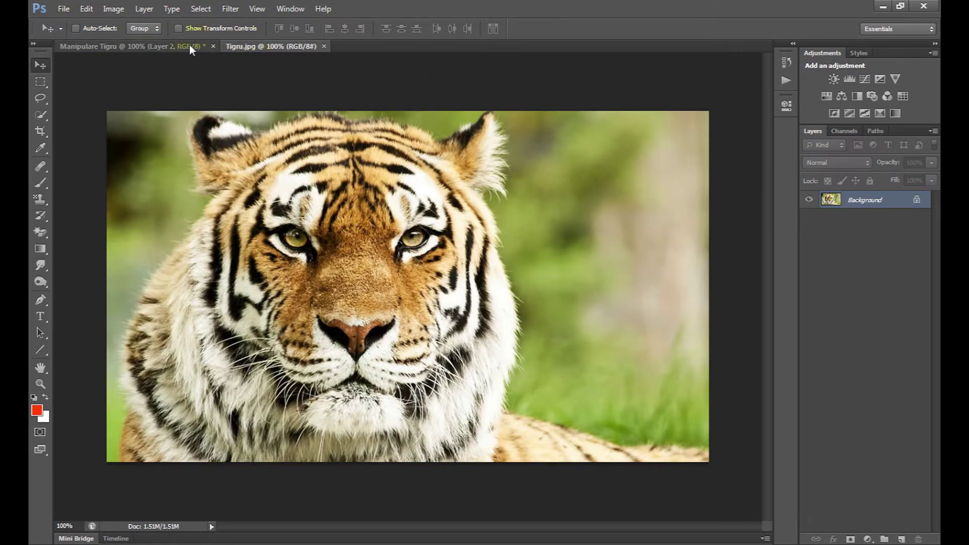
Copy the orange tiger image into the Manipulare Tigru document as a layer above the white tiger
click(190, 44)
click(258, 44)
drag(412, 179, 404, 331)
drag(435, 299, 489, 307)
Scale the orange tiger layer to about 56% and align its face with the white tiger's face
key(ctrl+t)
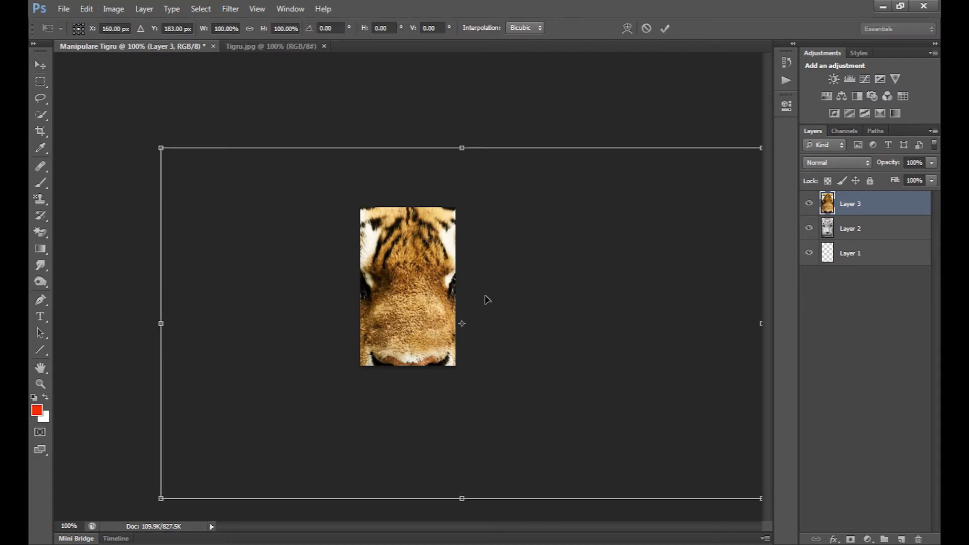
drag(164, 150, 424, 303)
drag(546, 394, 396, 288)
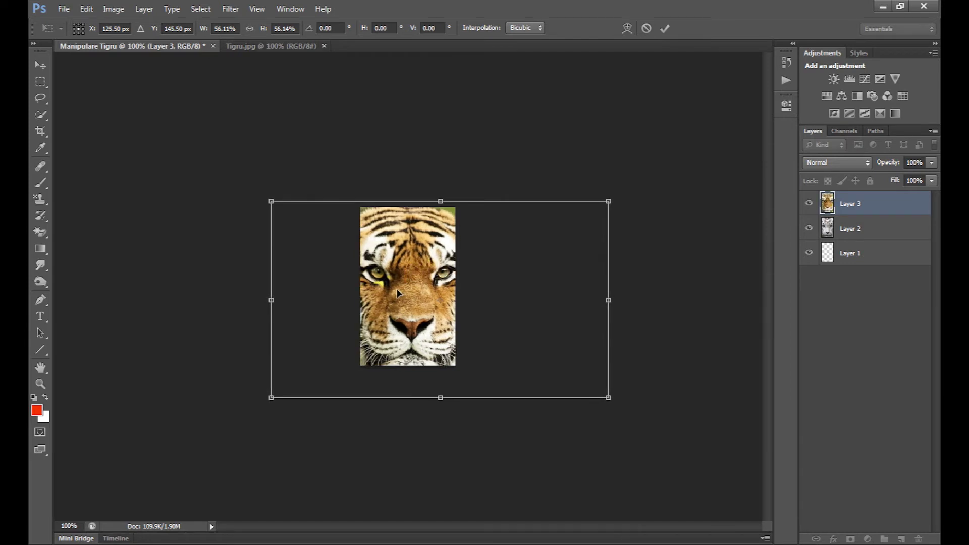
key(Return)
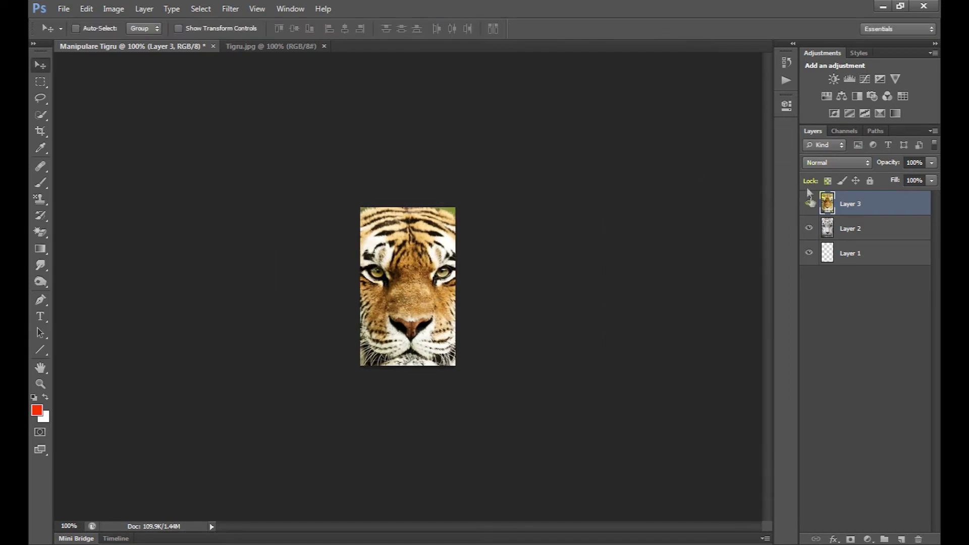
Add a layer between the two tiger layers and draw a white rectangle on it, about 181 × 46 px, across the nose
click(858, 228)
click(902, 539)
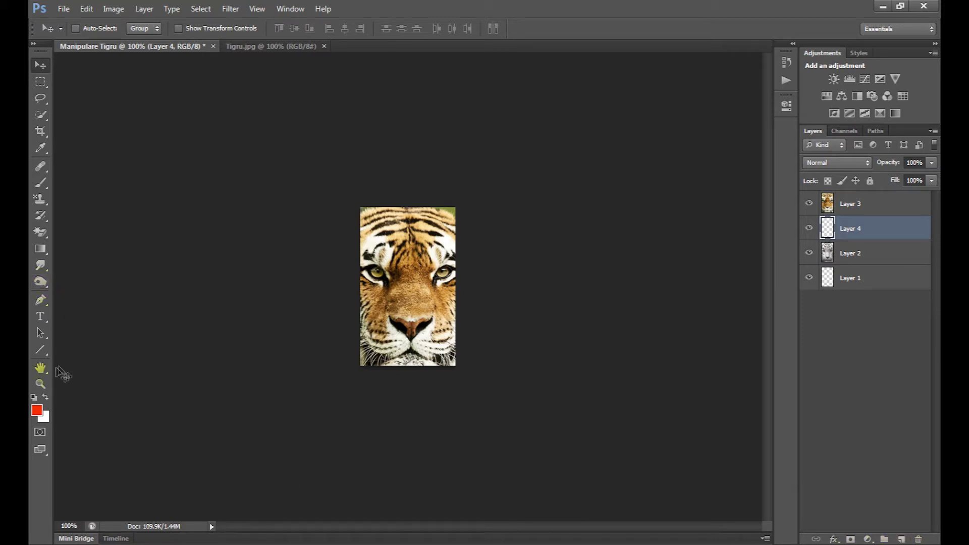
click(41, 349)
click(69, 349)
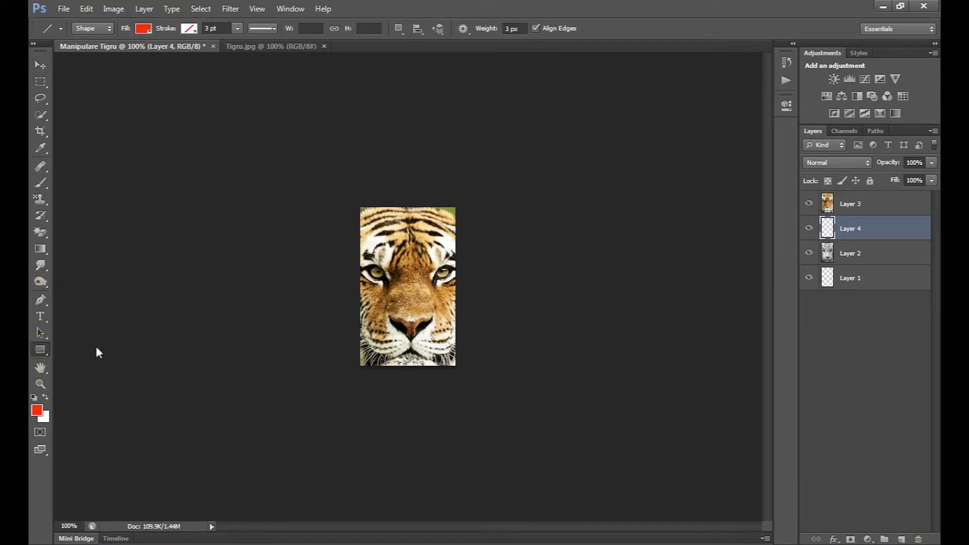
drag(354, 302, 380, 321)
key(ctrl+z)
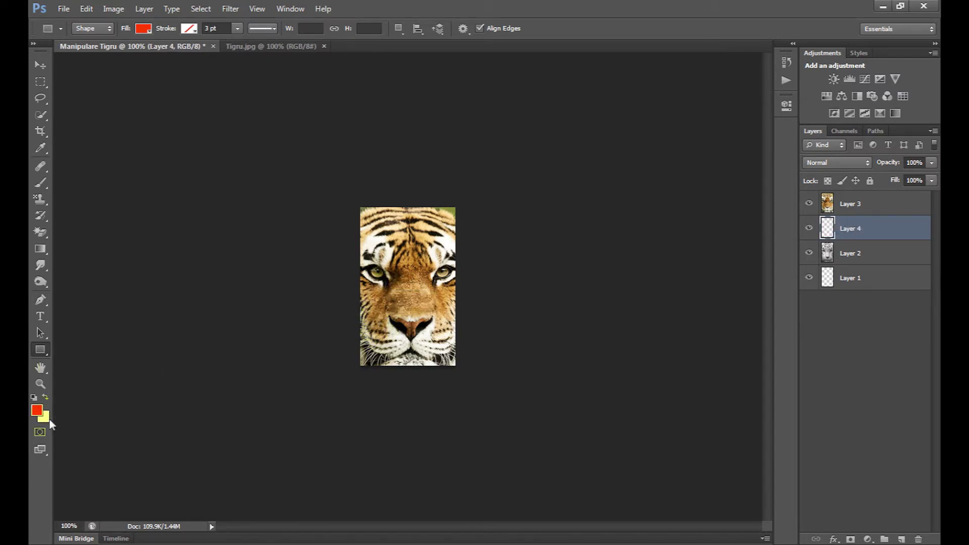
click(45, 396)
drag(351, 313, 465, 342)
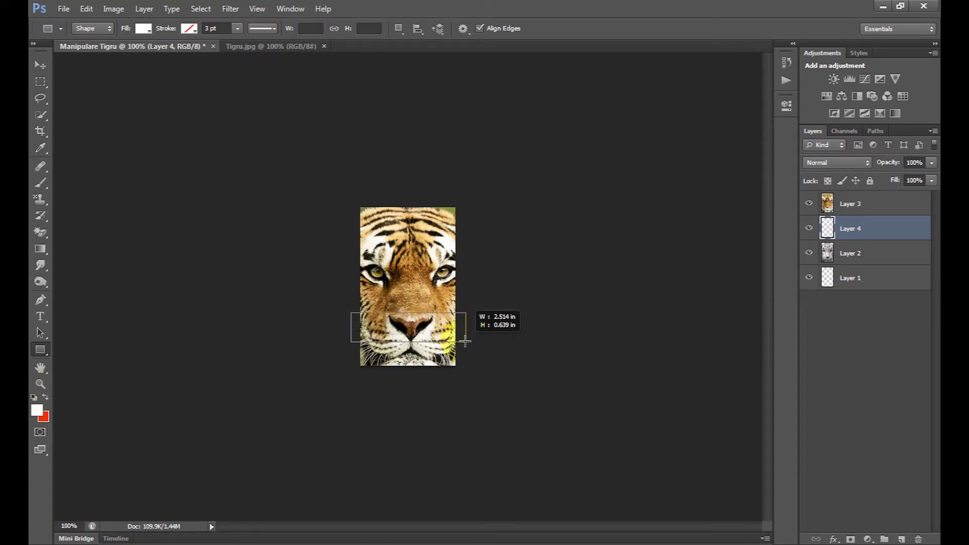
drag(465, 342, 465, 342)
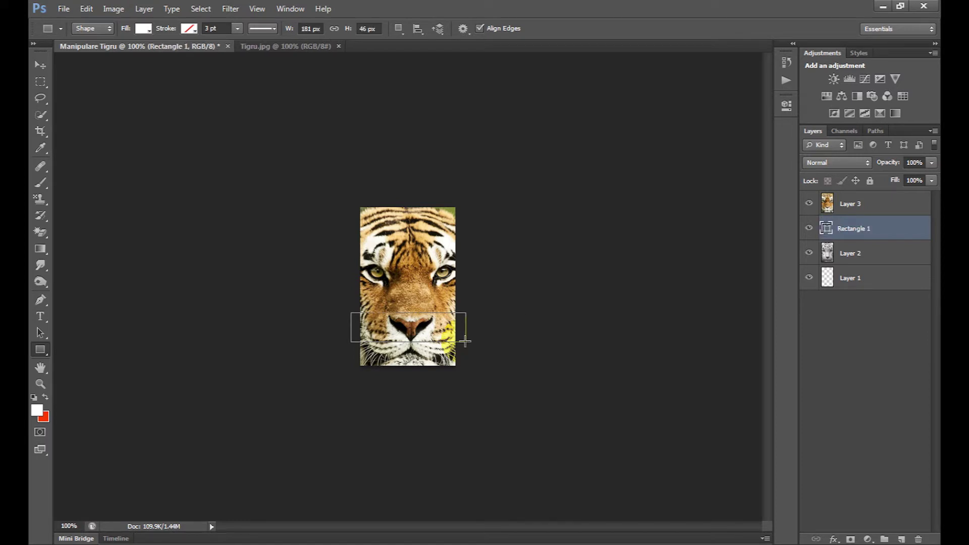
Hide the orange tiger layer and move the white horizontal rectangle up over the white tiger's eyes
click(43, 68)
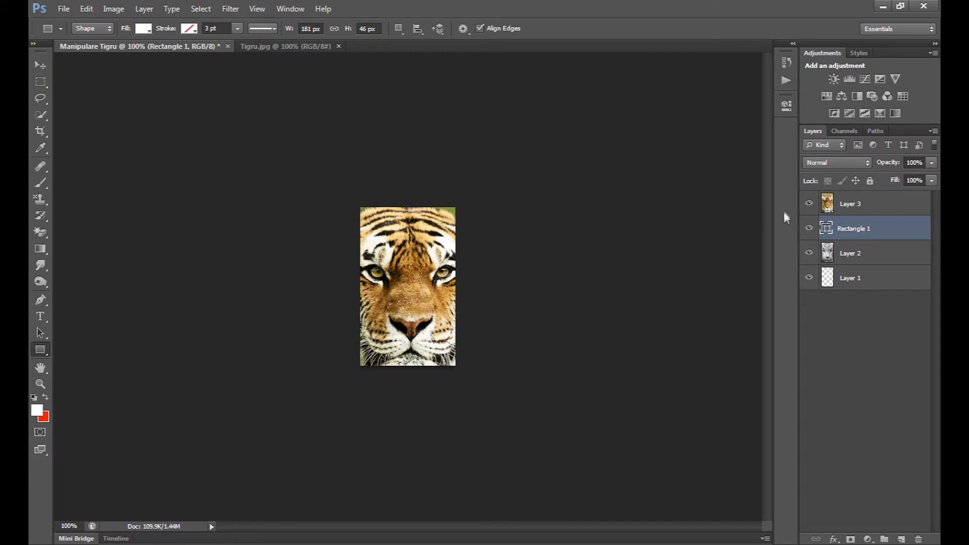
click(807, 204)
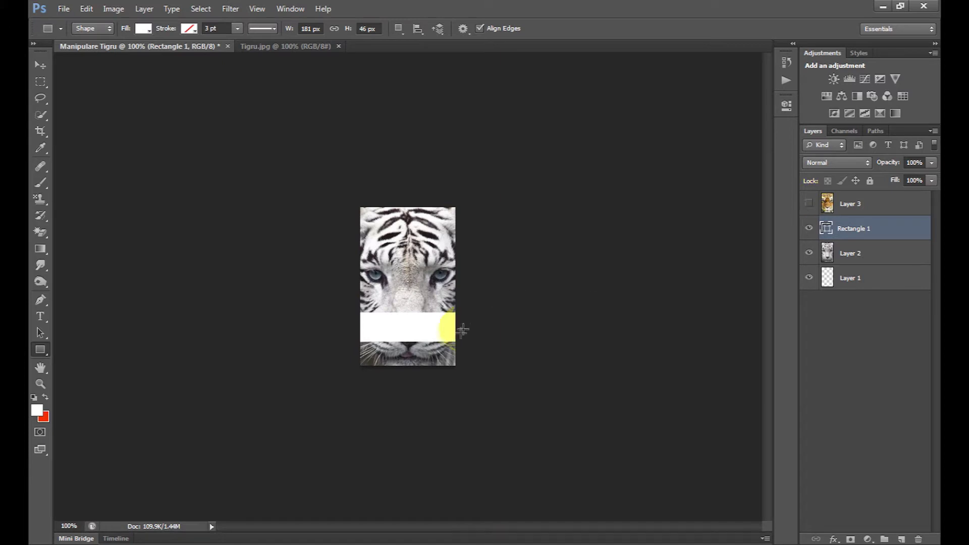
click(41, 65)
click(448, 332)
drag(447, 330, 447, 277)
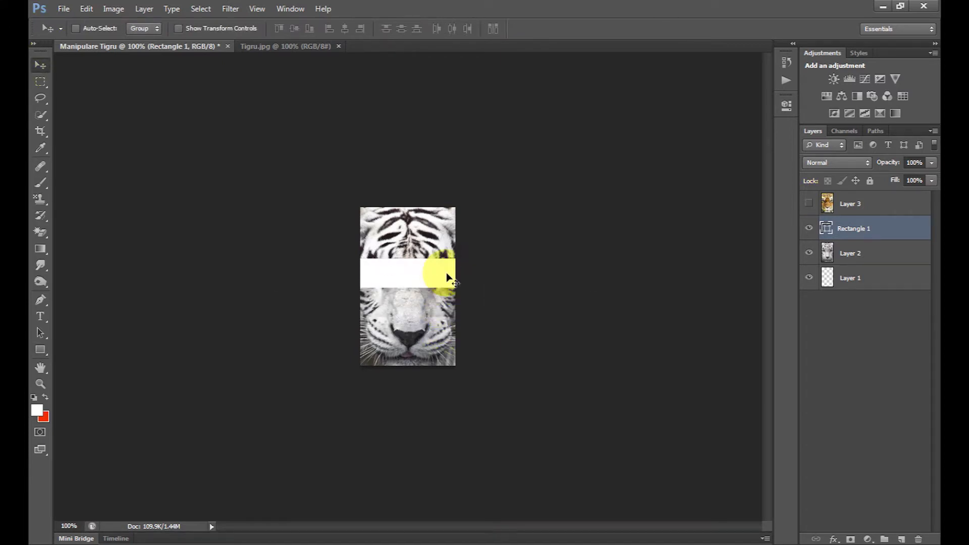
key(ctrl+t)
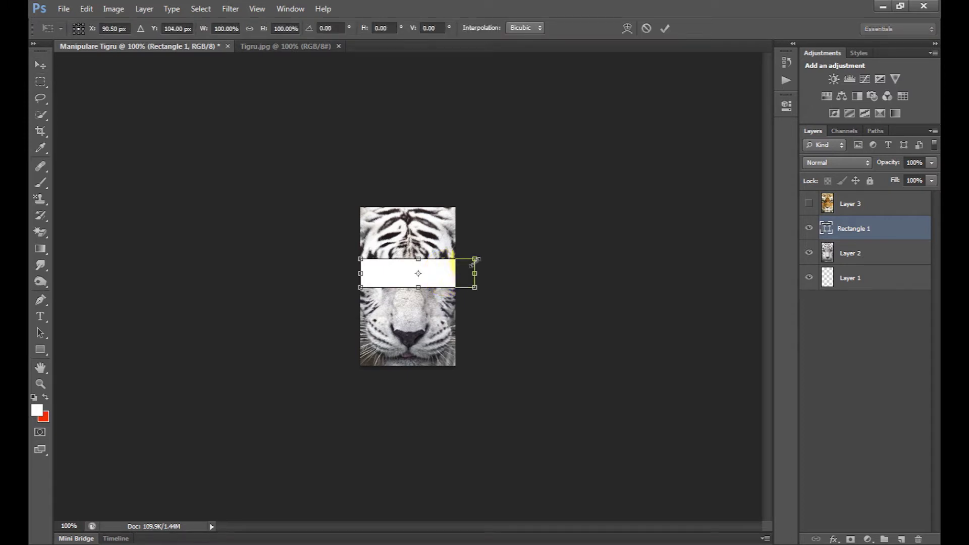
mouse_move(487, 255)
mouse_down()
mouse_move(489, 308)
mouse_move(444, 337)
mouse_move(498, 287)
mouse_move(492, 250)
mouse_up()
key(Return)
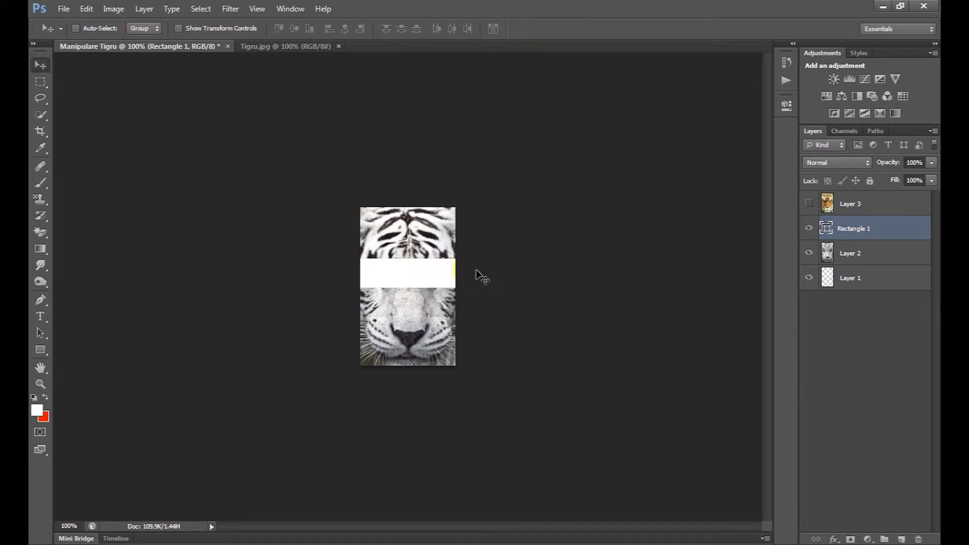
Add a layer and draw a white vertical rectangle on it, about 66 × 277 px, down the middle of the face
click(901, 539)
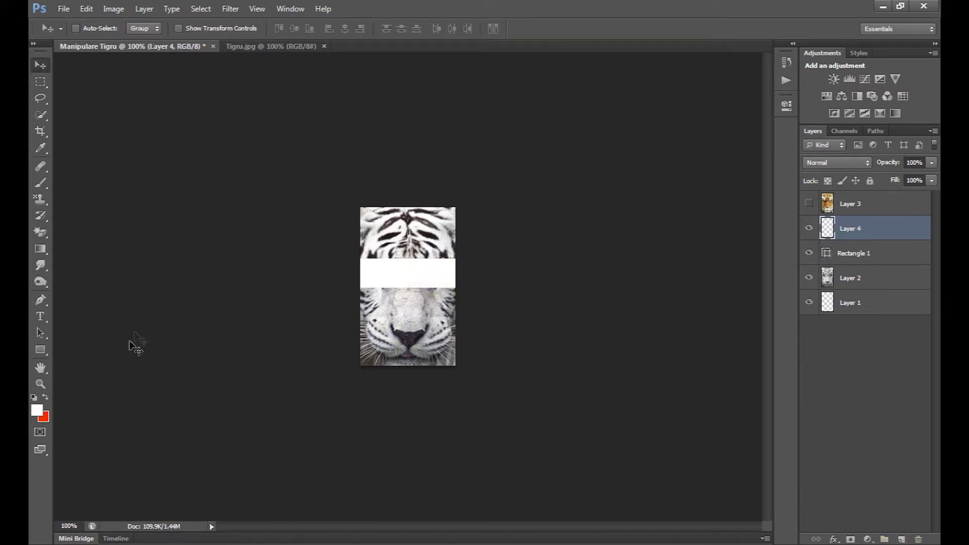
click(40, 349)
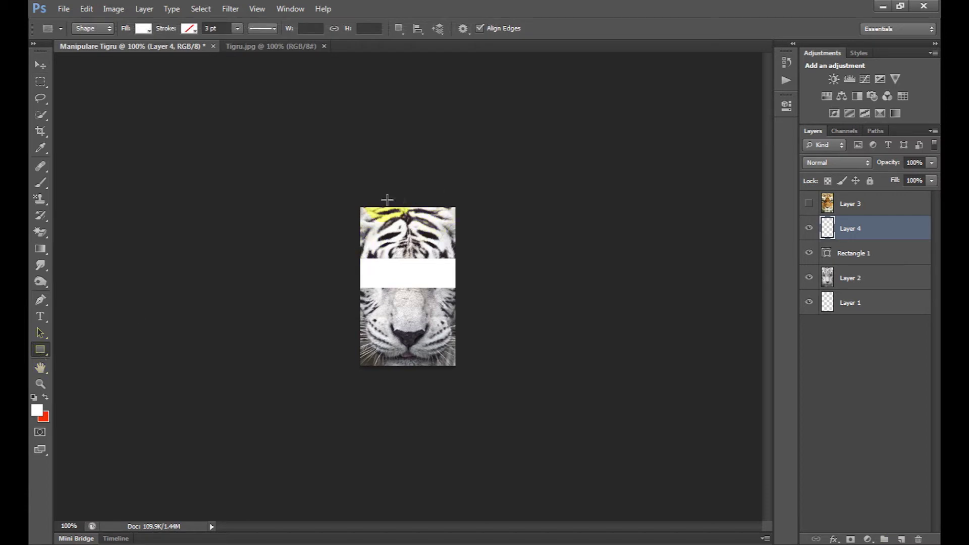
drag(388, 200, 430, 374)
key(Return)
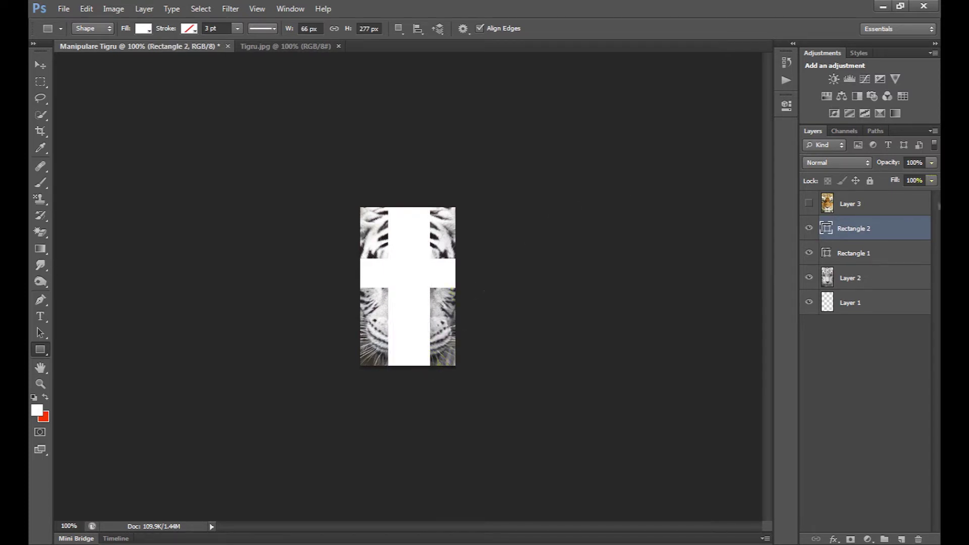
Merge the Rectangle 1 and Rectangle 2 shapes into one cross-shaped layer
click(809, 205)
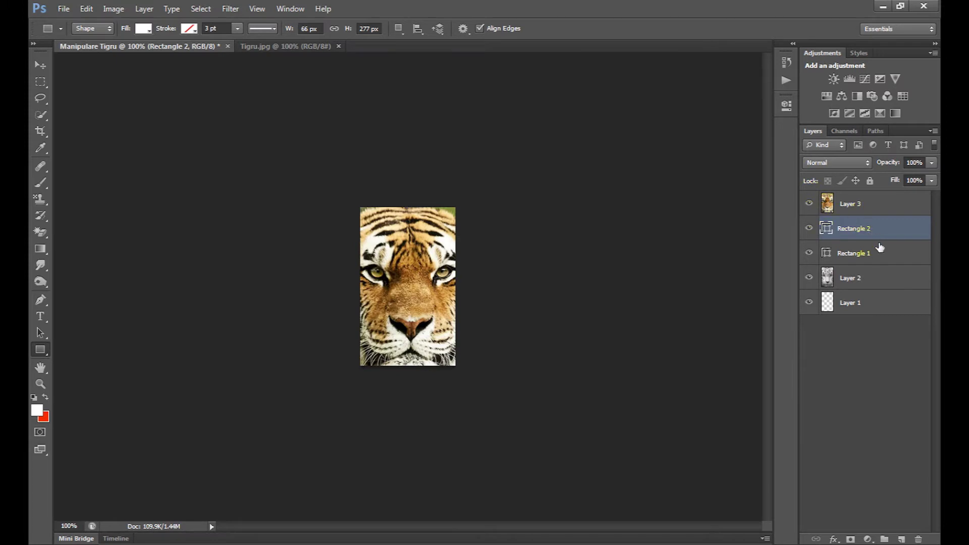
click(809, 203)
ctrl+click(871, 254)
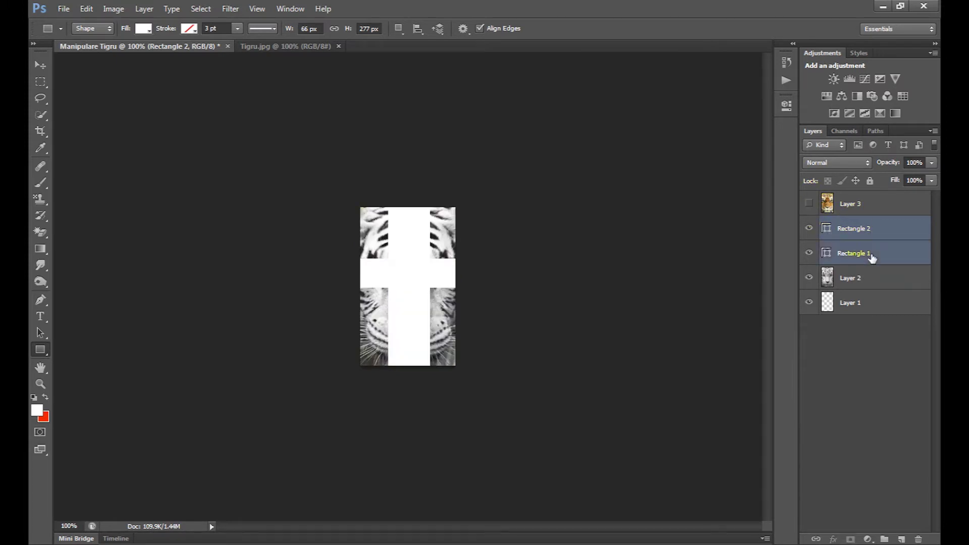
right_click(873, 231)
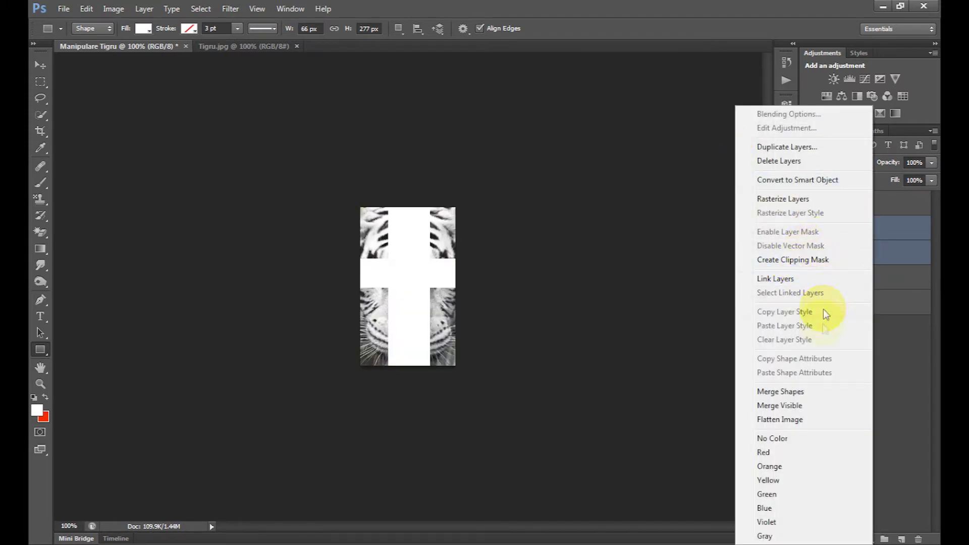
click(810, 391)
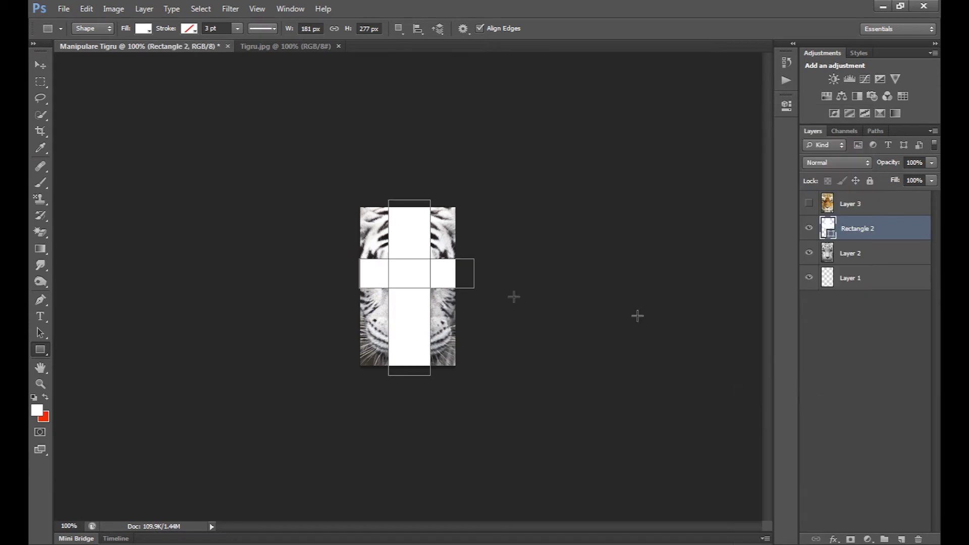
Show the orange tiger layer and clip it to the merged white cross with a clipping mask
click(48, 66)
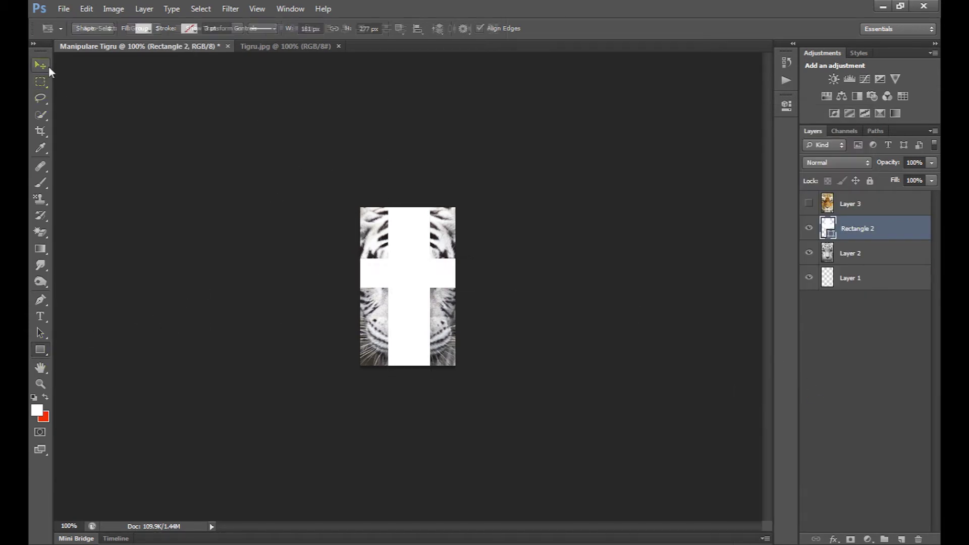
click(809, 206)
right_click(874, 202)
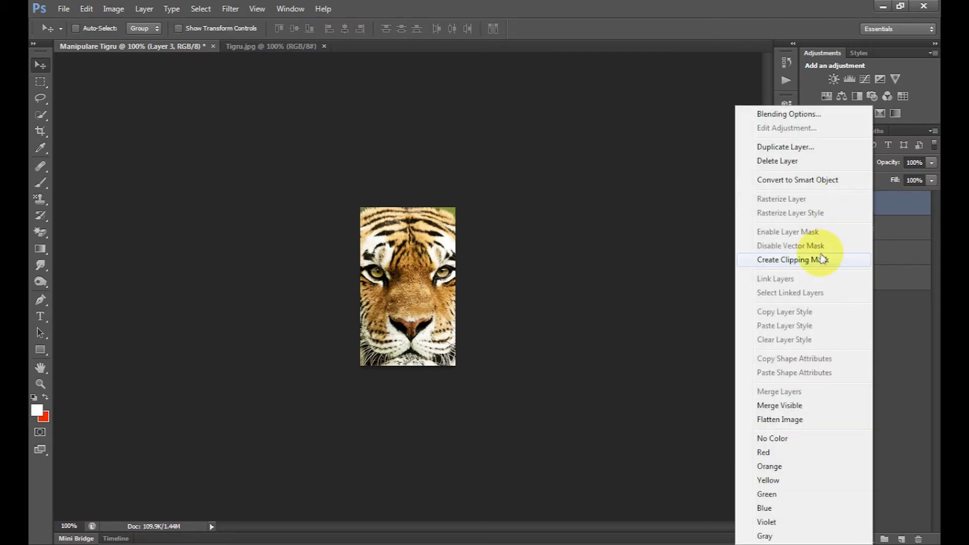
click(822, 259)
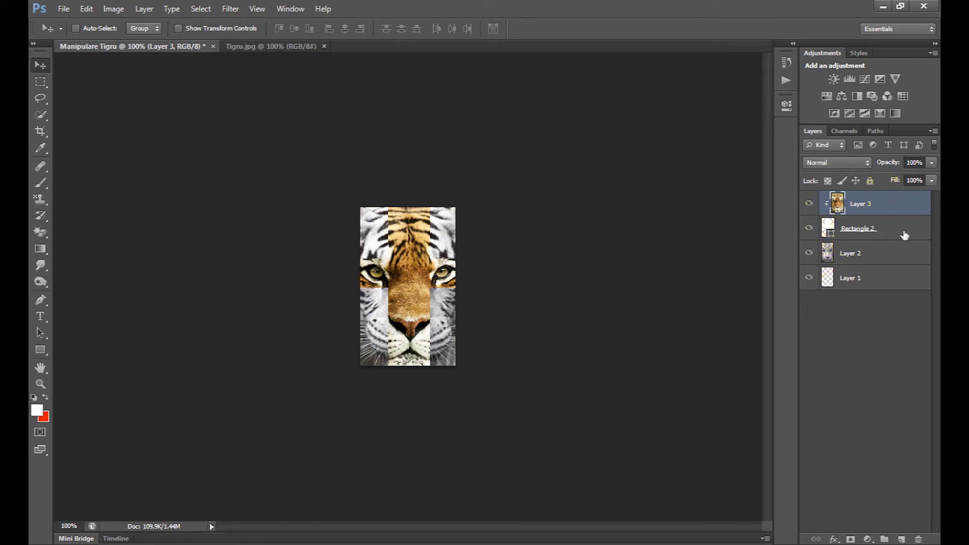
Stamp all visible layers into a new layer on top of the stack and duplicate that merged layer
click(901, 539)
key(ctrl+shift+alt+e)
key(ctrl+j)
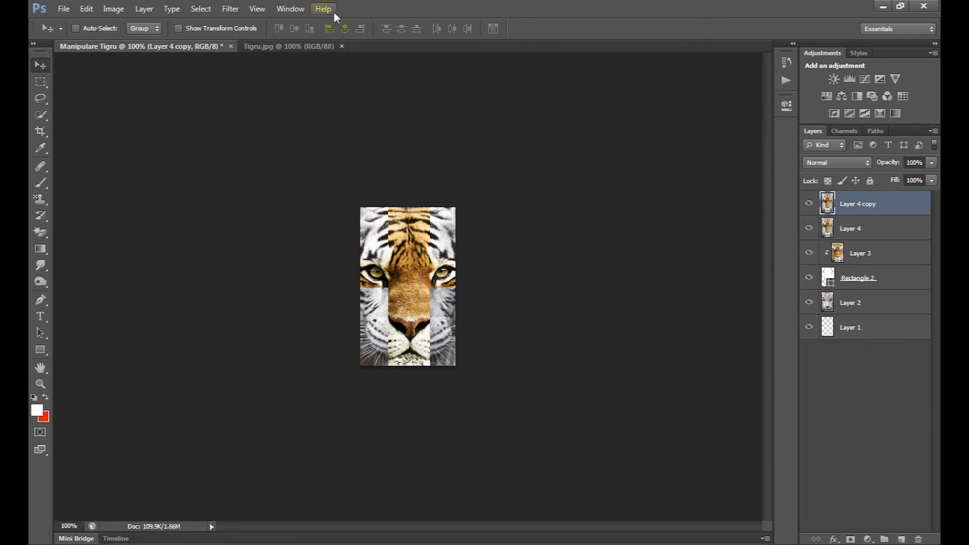
Apply a Gaussian Blur with a 2.0 px radius to the duplicated merged layer
click(231, 9)
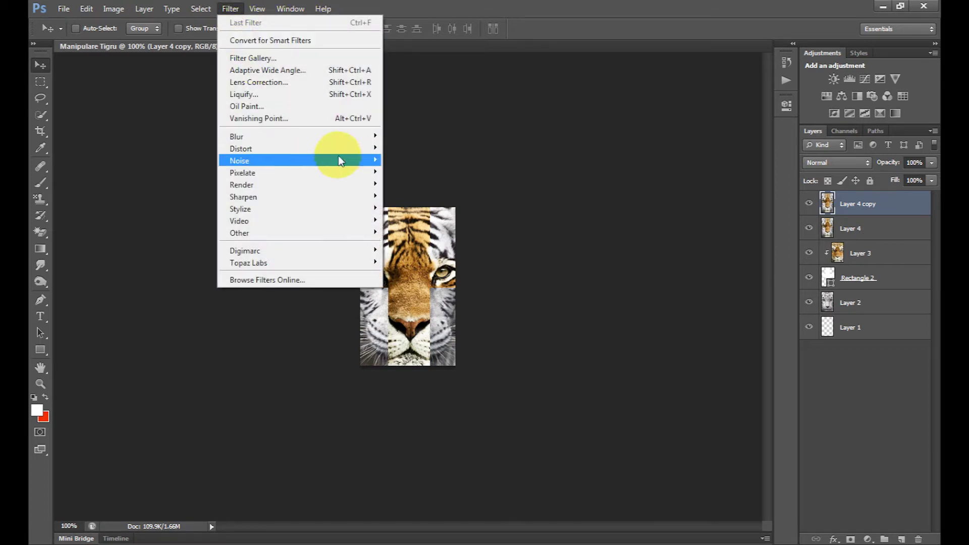
mouse_move(368, 135)
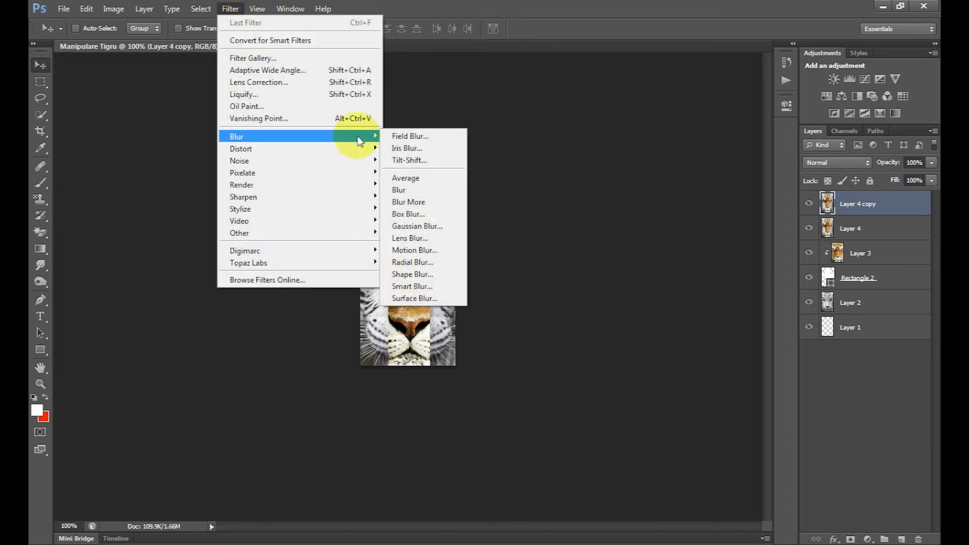
click(432, 229)
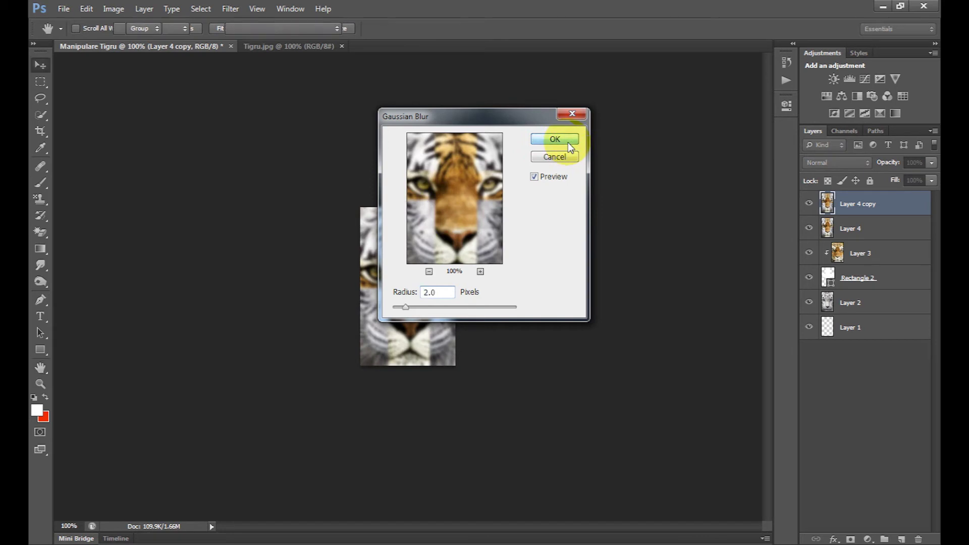
click(568, 142)
Set the blurred copy's blend mode to Overlay and its opacity to 60%
click(843, 164)
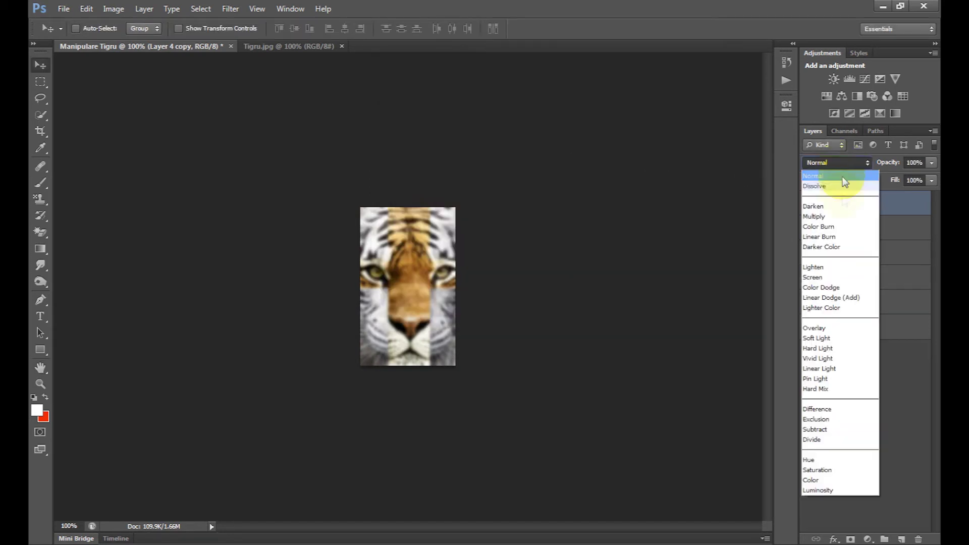
click(828, 328)
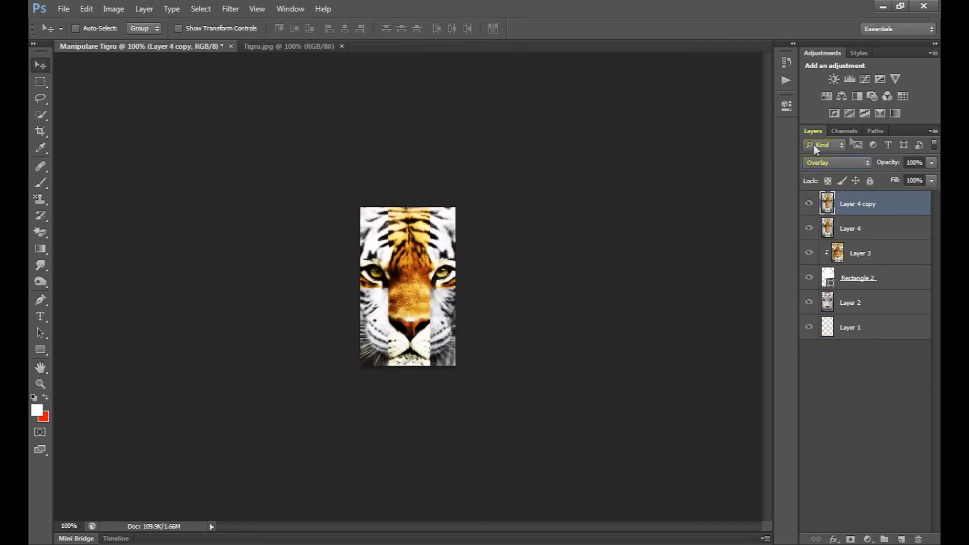
click(924, 162)
text(60)
key(Return)
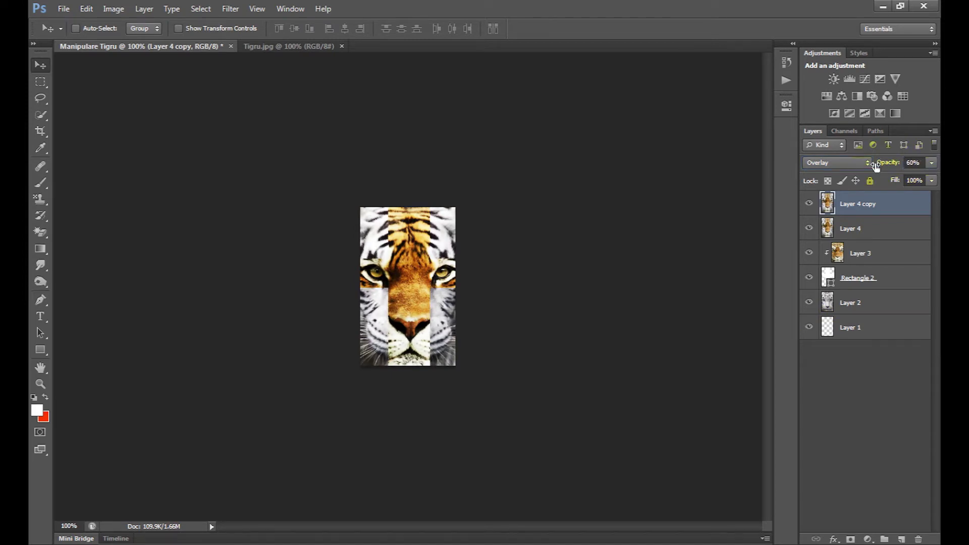
Add a Gradient Map adjustment layer using the white-to-gray "My gradient color" preset
click(868, 538)
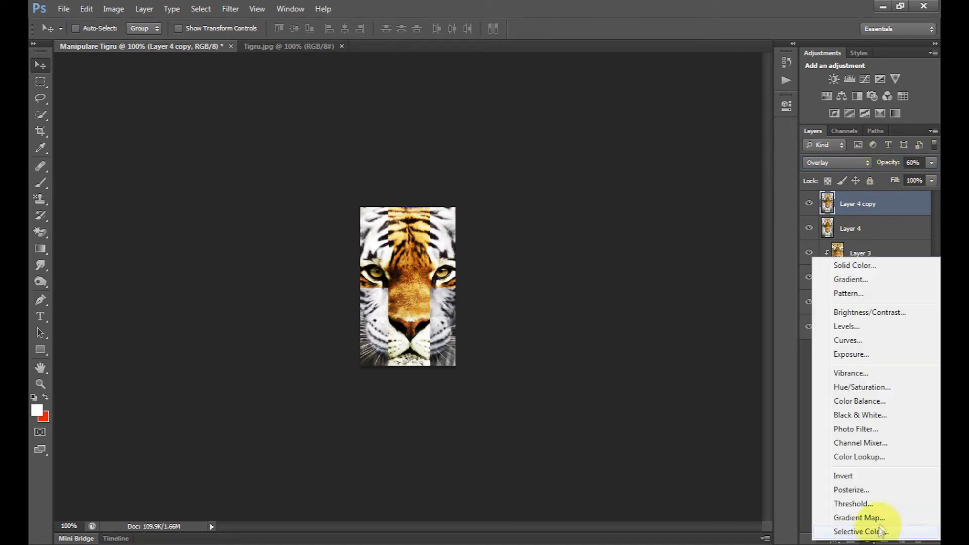
click(882, 520)
click(647, 139)
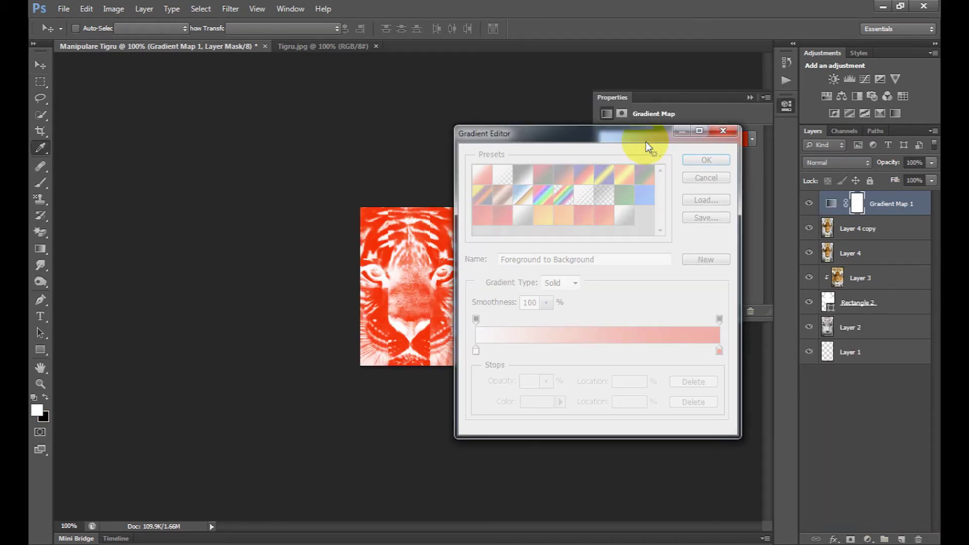
click(634, 221)
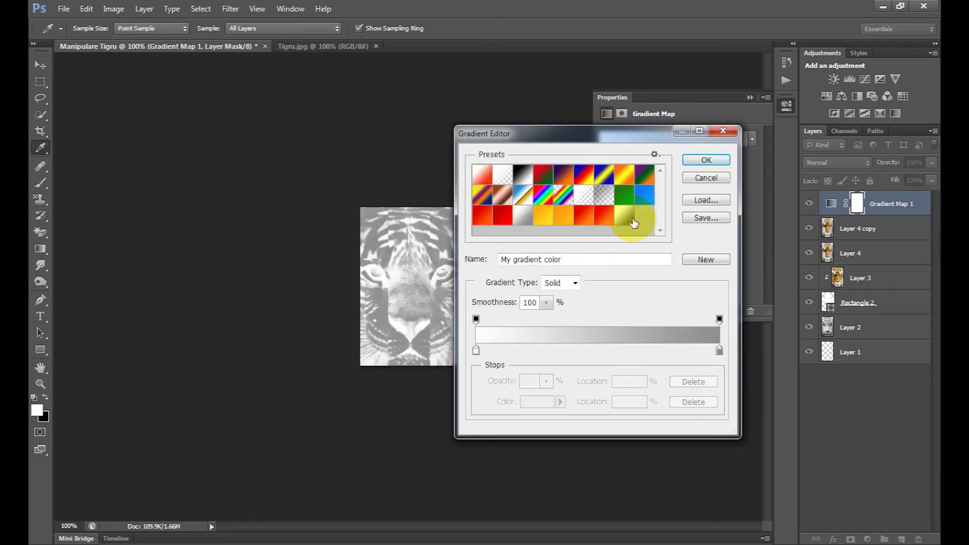
click(706, 160)
click(750, 98)
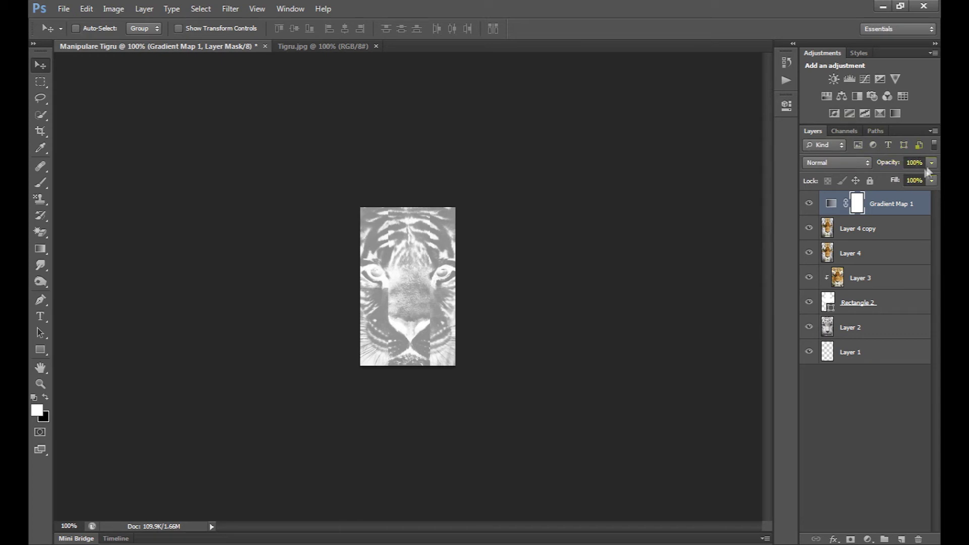
Reduce the Gradient Map layer's fill to 14%
click(921, 180)
text(25)
drag(895, 182, 889, 187)
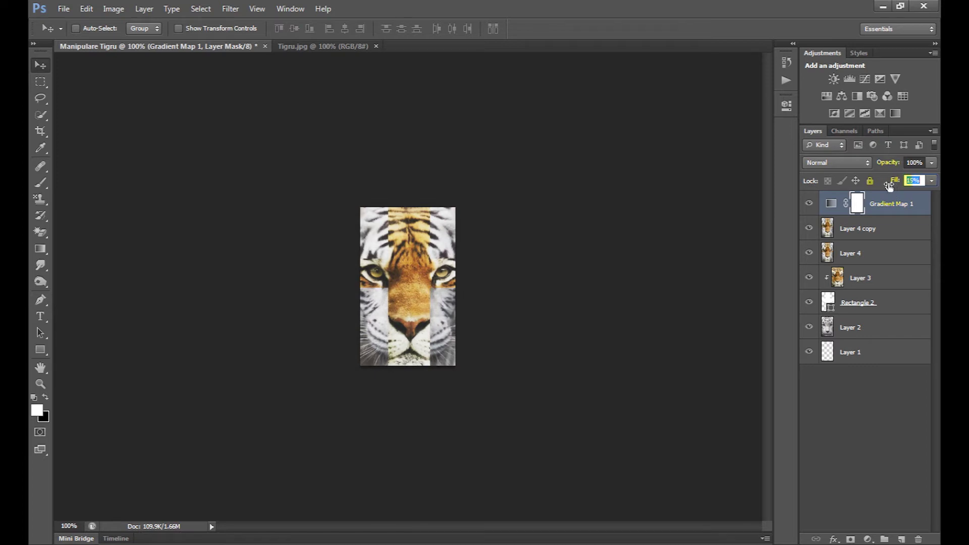
text(20)
key(BackSpace)
text(8)
key(BackSpace)
text(18)
key(BackSpace)
text(7)
key(Return)
drag(897, 183, 894, 183)
Open dJD6xM6.png from the Imagini folder and place its layer over the tiger composition, aligned with the canvas edges
click(63, 9)
click(102, 34)
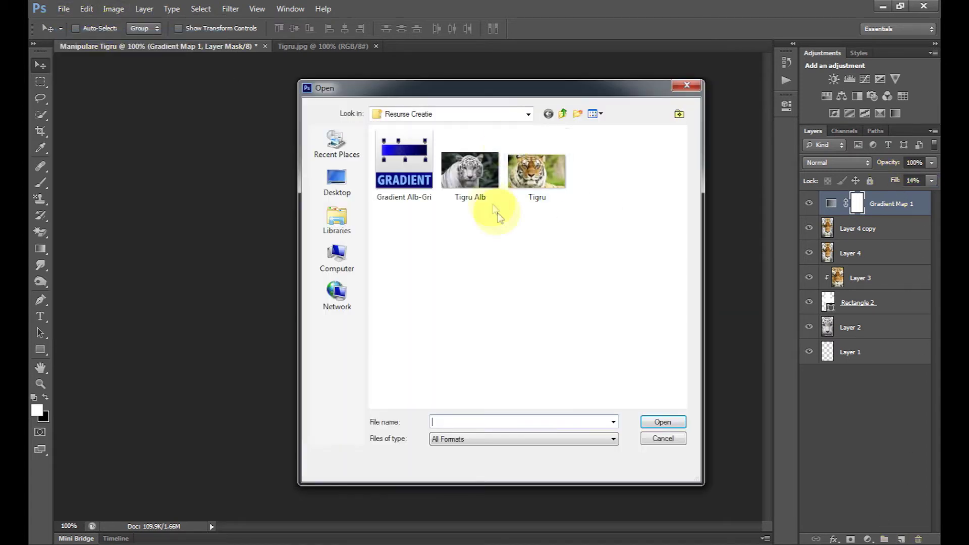
click(336, 258)
double_click(465, 181)
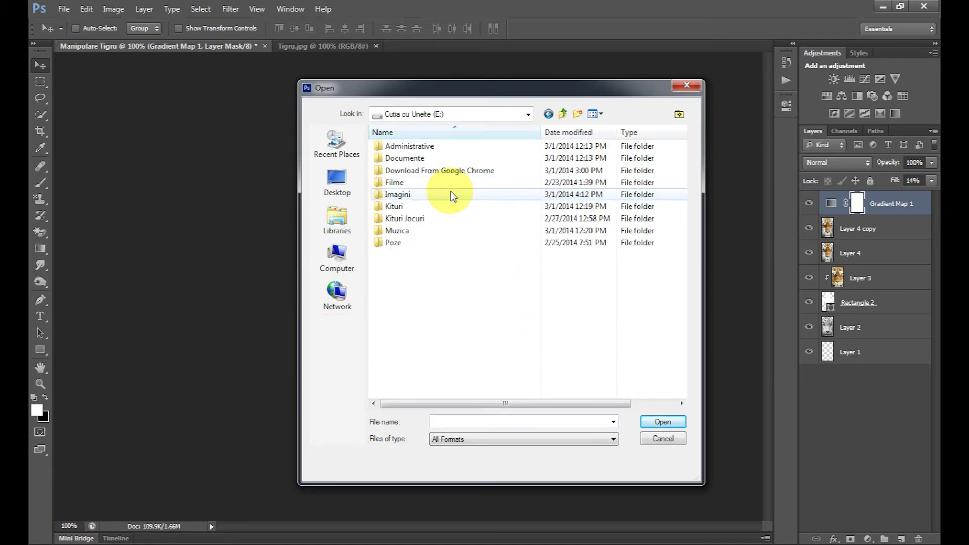
double_click(396, 221)
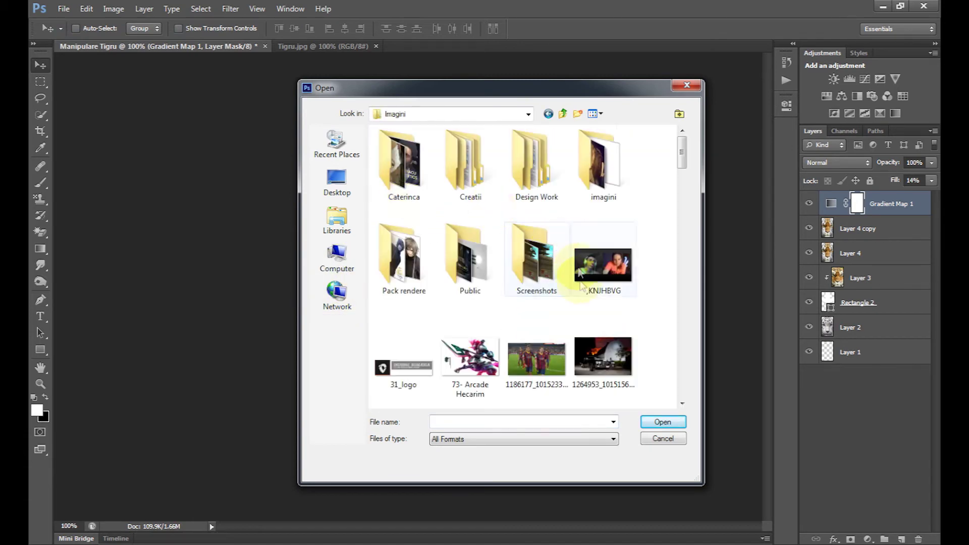
drag(683, 150, 684, 243)
double_click(407, 271)
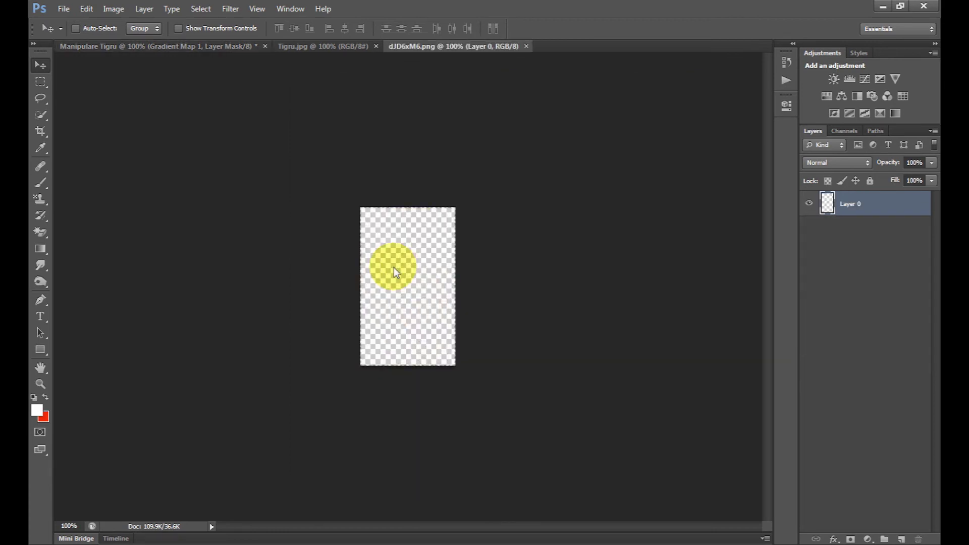
drag(394, 276, 417, 295)
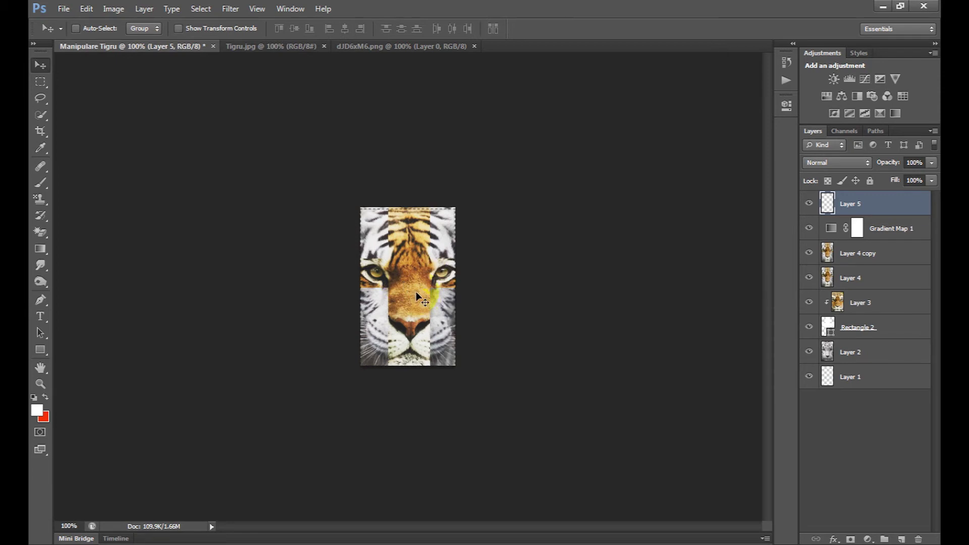
drag(416, 294, 416, 297)
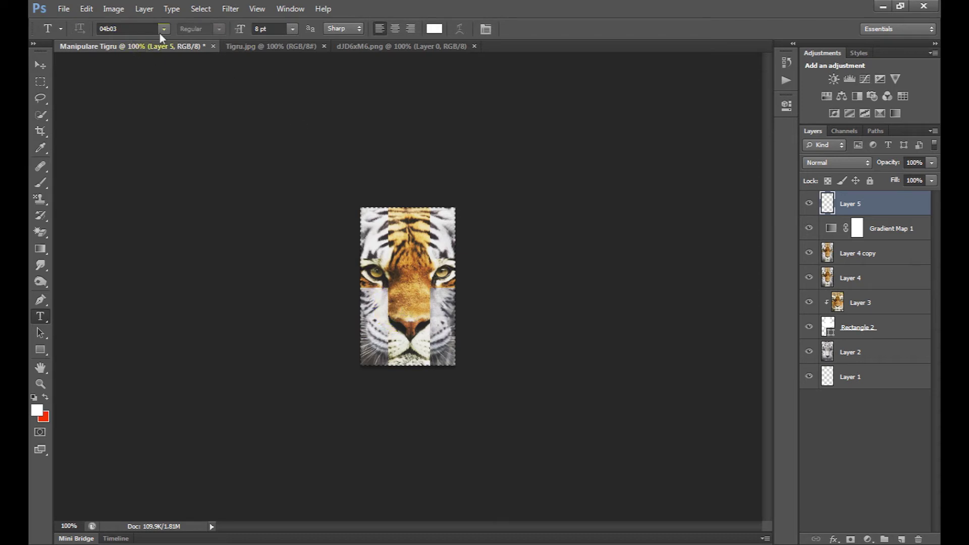
Add the white text "Tiger" in the Ballpark font at 48 pt and position it over the tiger's muzzle
click(162, 29)
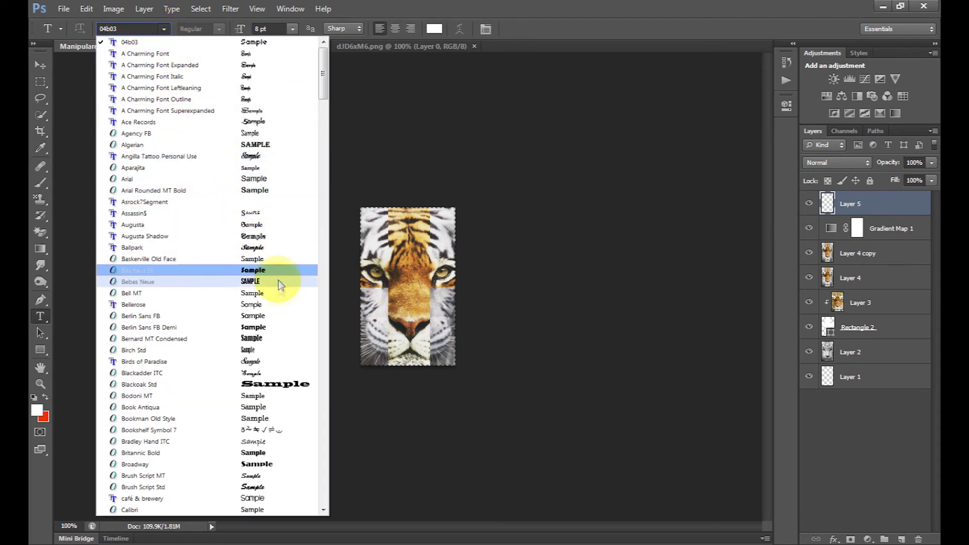
click(275, 247)
click(293, 29)
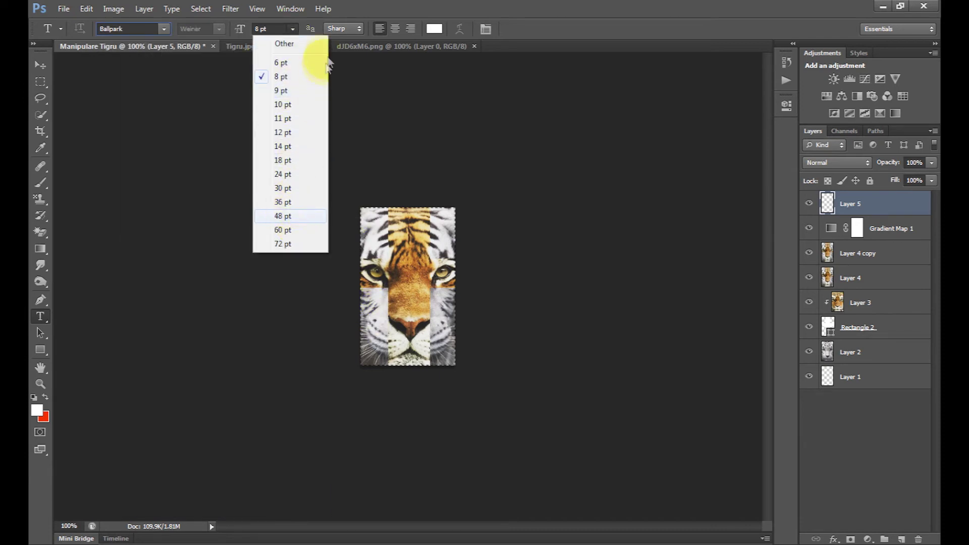
key(Return)
click(392, 336)
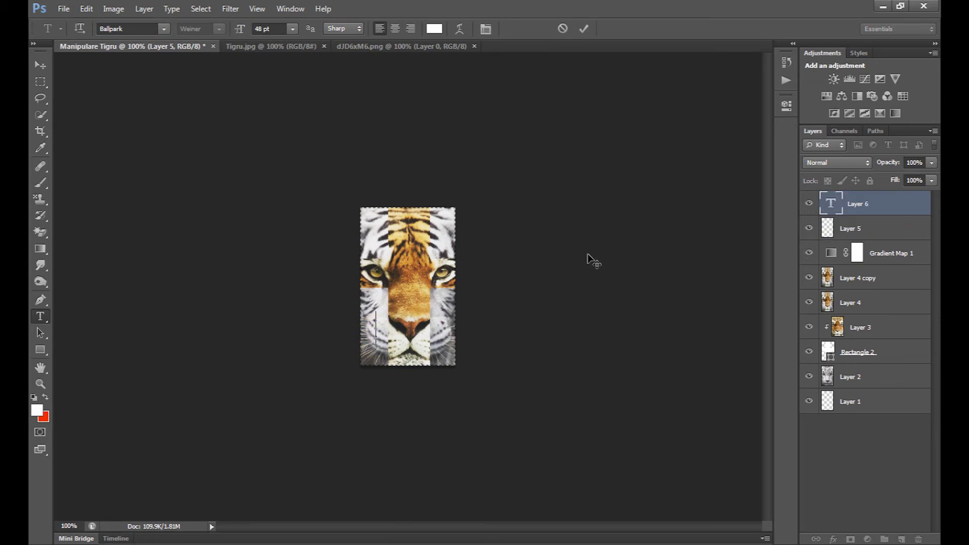
text(Tige)
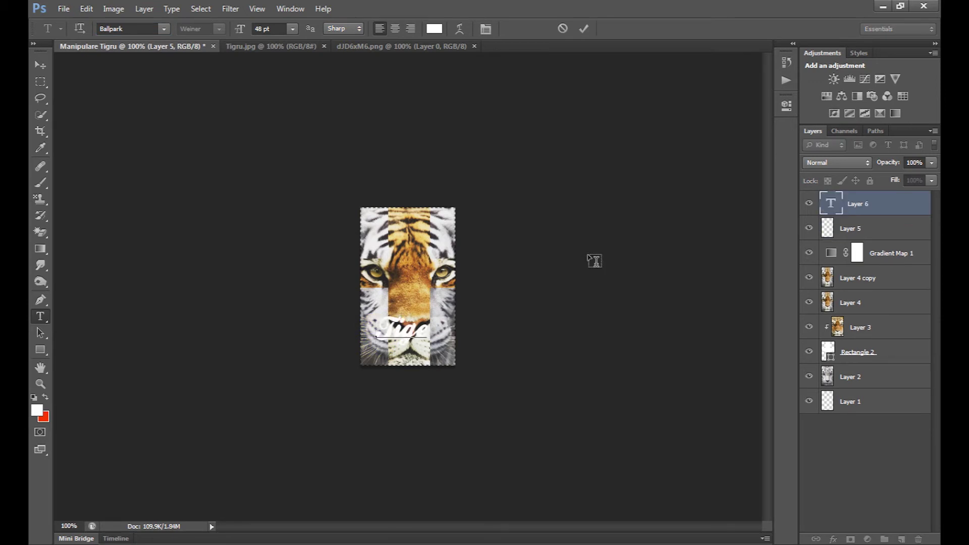
click(39, 65)
drag(419, 336, 424, 341)
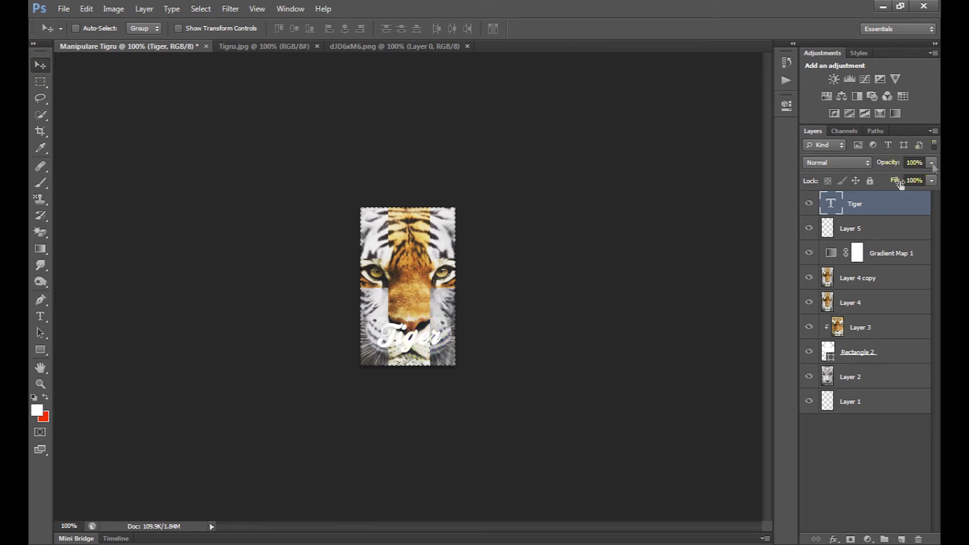
Give the Tiger text a linear orange-to-yellow Gradient Overlay with the scale set to 150%
right_click(864, 207)
click(810, 86)
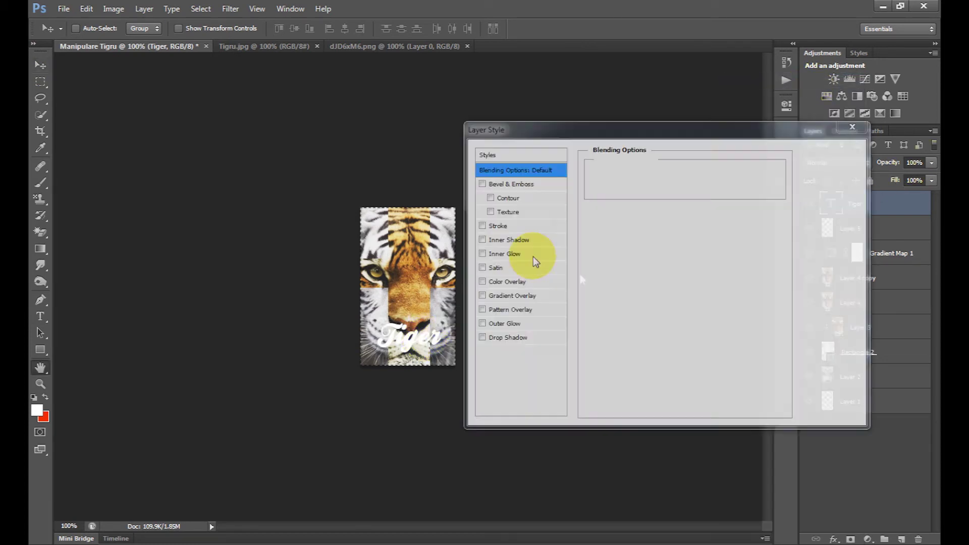
click(506, 296)
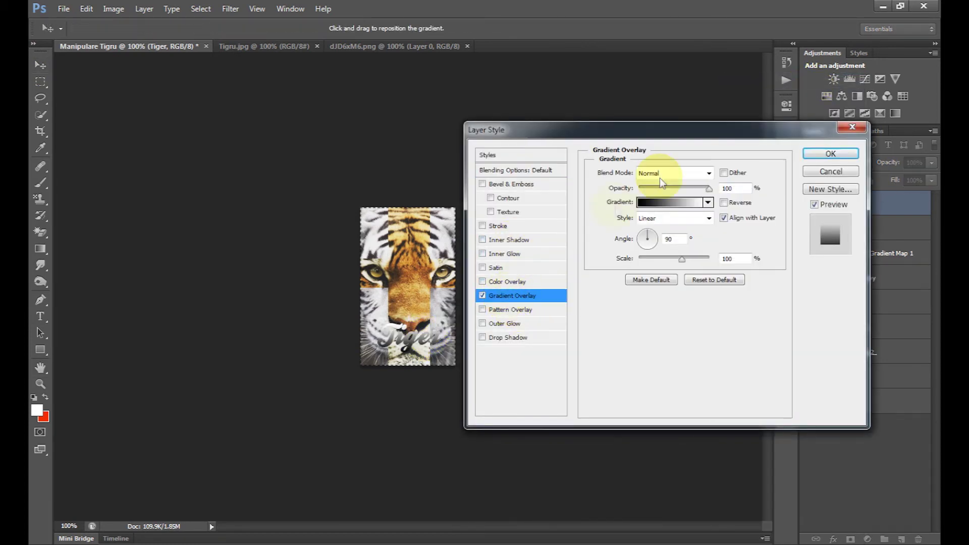
click(684, 206)
click(547, 214)
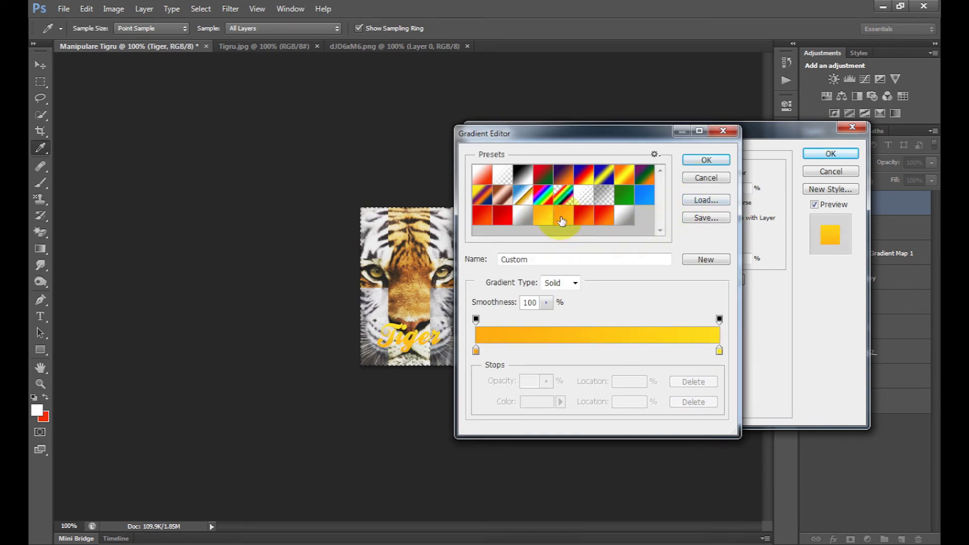
click(566, 220)
click(543, 215)
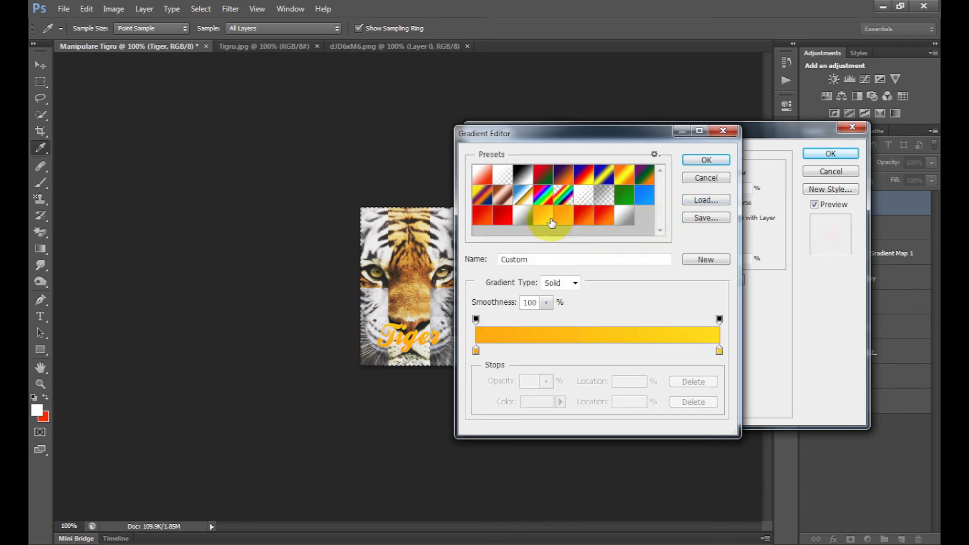
click(706, 159)
drag(683, 258, 755, 259)
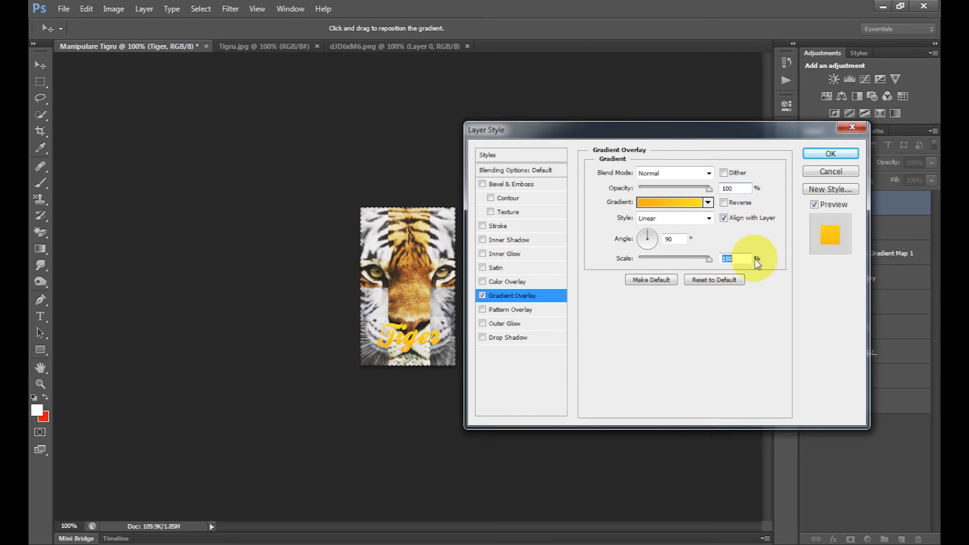
Add a Drop Shadow to the Tiger text with 100% opacity, a 90° angle, 1 px distance and 1 px size
click(520, 341)
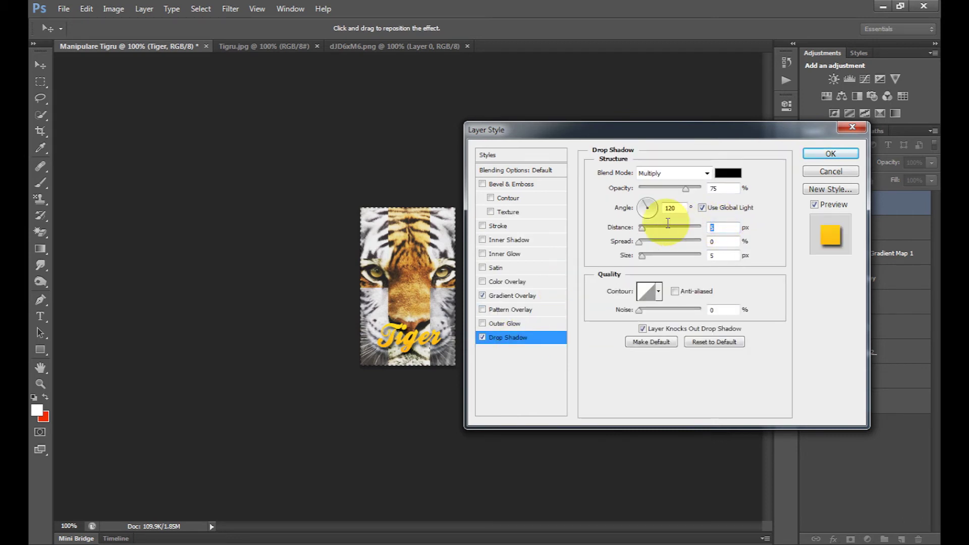
double_click(731, 255)
text(1)
drag(687, 188, 764, 197)
double_click(670, 208)
text(90)
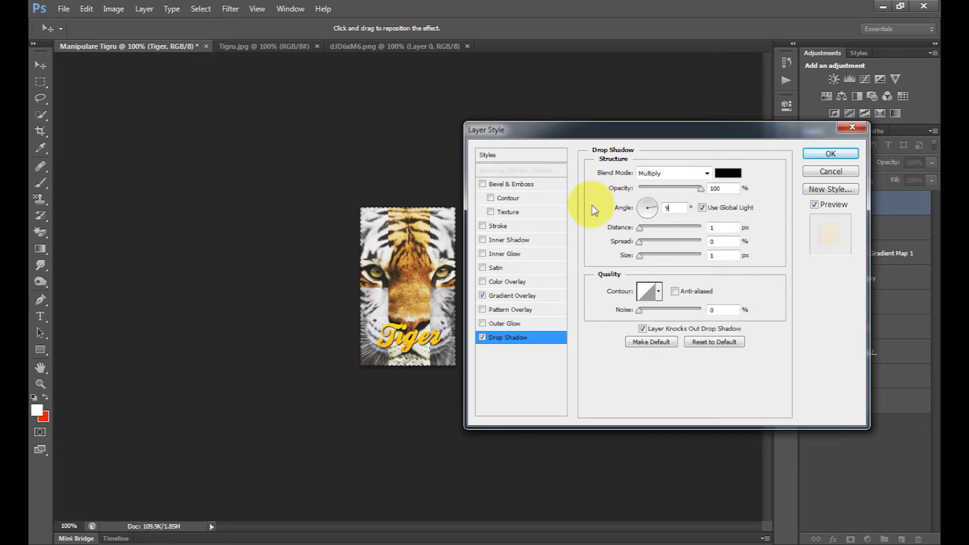
click(830, 153)
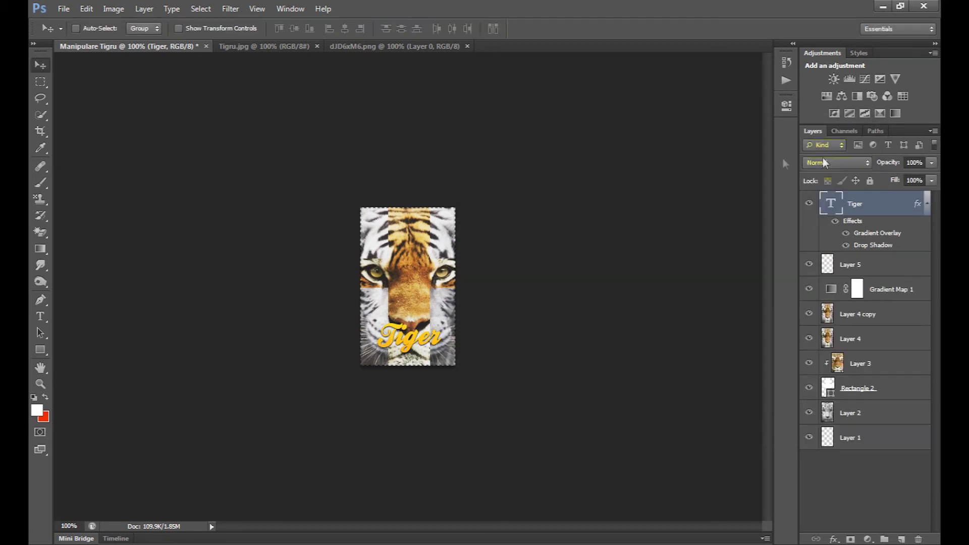